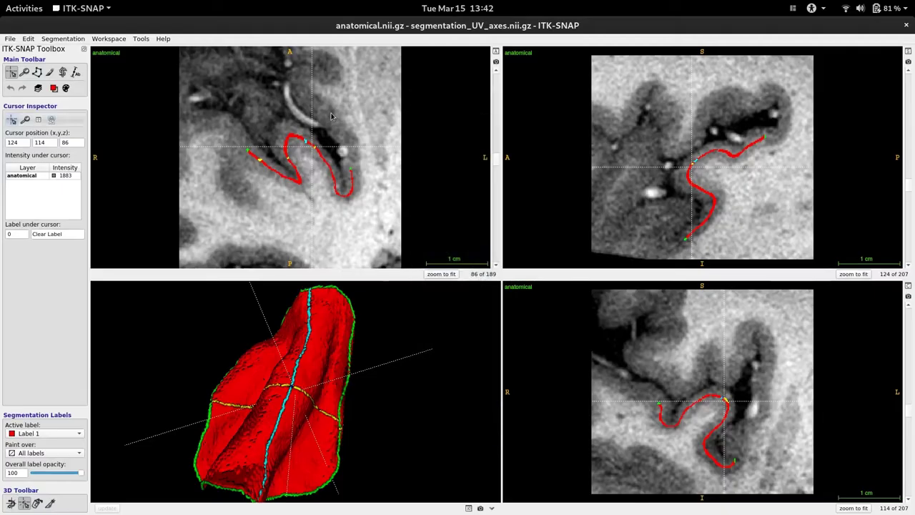
{"action": "mouse_move", "coordinate": [362, 353]}
{"action": "left_mouse_down"}
{"action": "mouse_move", "coordinate": [353, 357]}
{"action": "mouse_move", "coordinate": [395, 333]}
{"action": "mouse_move", "coordinate": [346, 350]}
{"action": "mouse_move", "coordinate": [374, 321]}
{"action": "mouse_move", "coordinate": [356, 380]}
{"action": "mouse_move", "coordinate": [406, 341]}
{"action": "mouse_move", "coordinate": [374, 321]}
{"action": "mouse_move", "coordinate": [302, 400]}
{"action": "mouse_move", "coordinate": [327, 345]}
{"action": "mouse_move", "coordinate": [356, 364]}
{"action": "mouse_move", "coordinate": [363, 322]}
{"action": "mouse_move", "coordinate": [351, 331]}
{"action": "mouse_move", "coordinate": [354, 344]}
{"action": "left_mouse_up"}
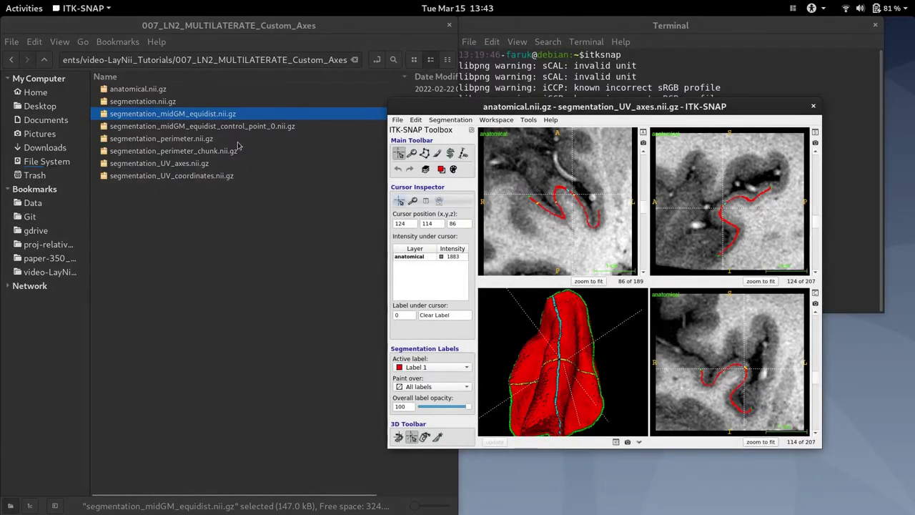
Load segmentation_midGM_equidist_control_point_0.nii.gz as the segmentation over the anatomical image, update the 3D rendering and maximize the window.
{"action": "left_click", "coordinate": [227, 131]}
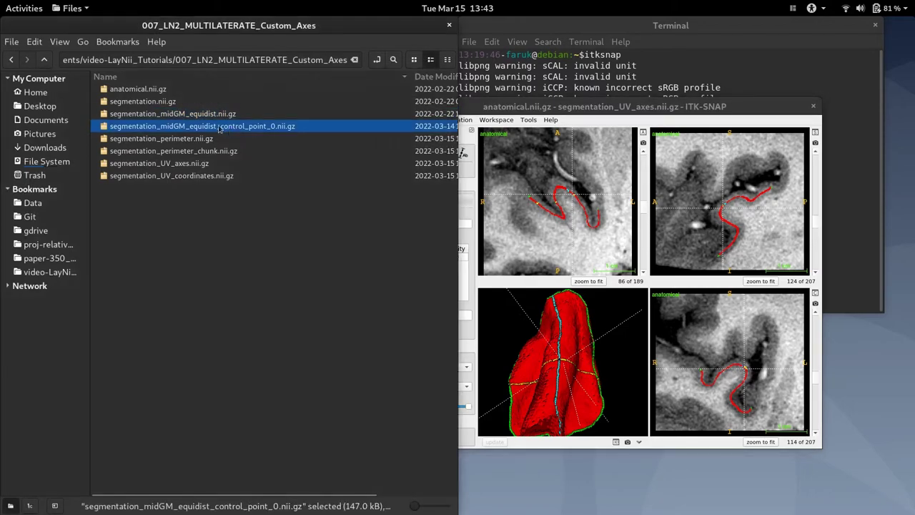
{"action": "left_click_drag", "start_coordinate": [210, 126], "coordinate": [641, 229]}
{"action": "left_click", "coordinate": [695, 272]}
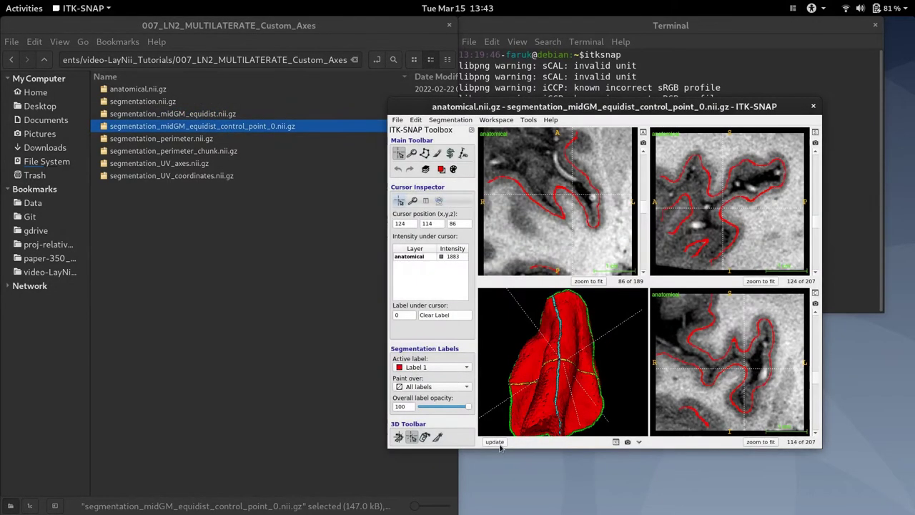
{"action": "left_click", "coordinate": [499, 443]}
{"action": "double_click", "coordinate": [647, 108]}
Examine the mid-gray-matter surface and the existing green control point in the 3D and slice views.
{"action": "left_click_drag", "start_coordinate": [395, 402], "coordinate": [407, 313]}
{"action": "mouse_move", "coordinate": [479, 330]}
{"action": "left_mouse_down"}
{"action": "mouse_move", "coordinate": [453, 325]}
{"action": "mouse_move", "coordinate": [474, 333]}
{"action": "left_mouse_up"}
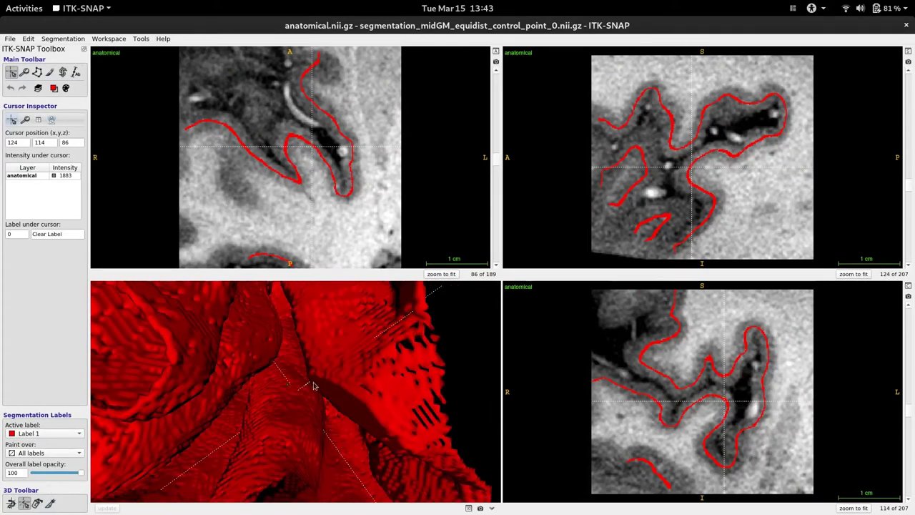
{"action": "left_click", "coordinate": [288, 389]}
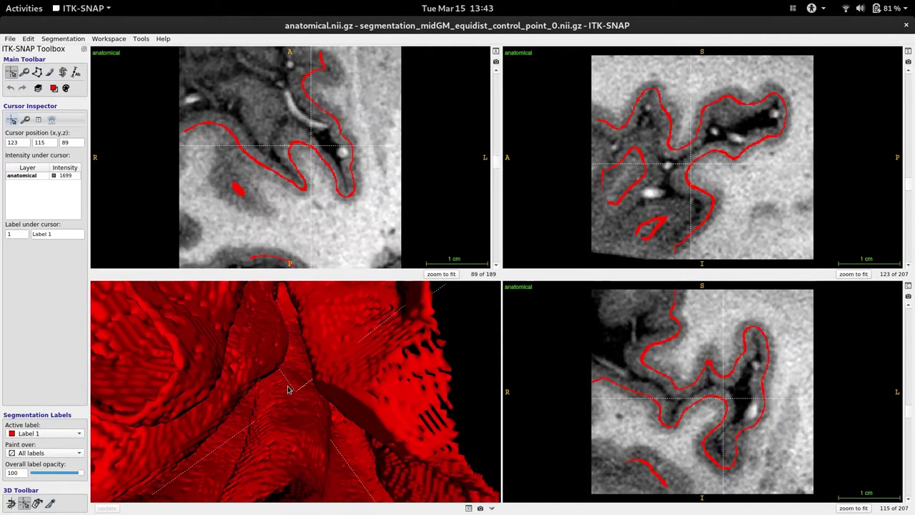
{"action": "left_click_drag", "start_coordinate": [329, 169], "coordinate": [335, 133]}
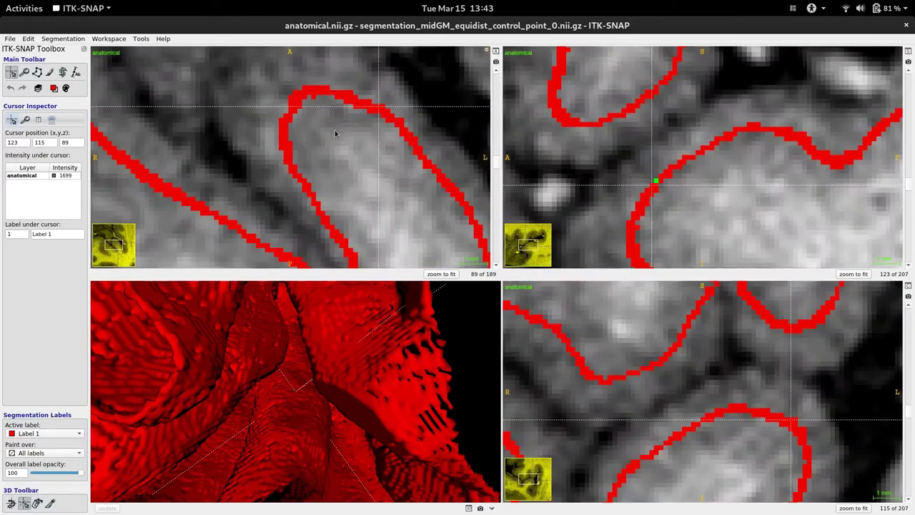
{"action": "scroll", "coordinate": [335, 133], "scroll_direction": "up", "scroll_amount": 1}
{"action": "scroll", "coordinate": [335, 133], "scroll_direction": "down", "scroll_amount": 3}
{"action": "scroll", "coordinate": [336, 133], "scroll_direction": "up", "scroll_amount": 1}
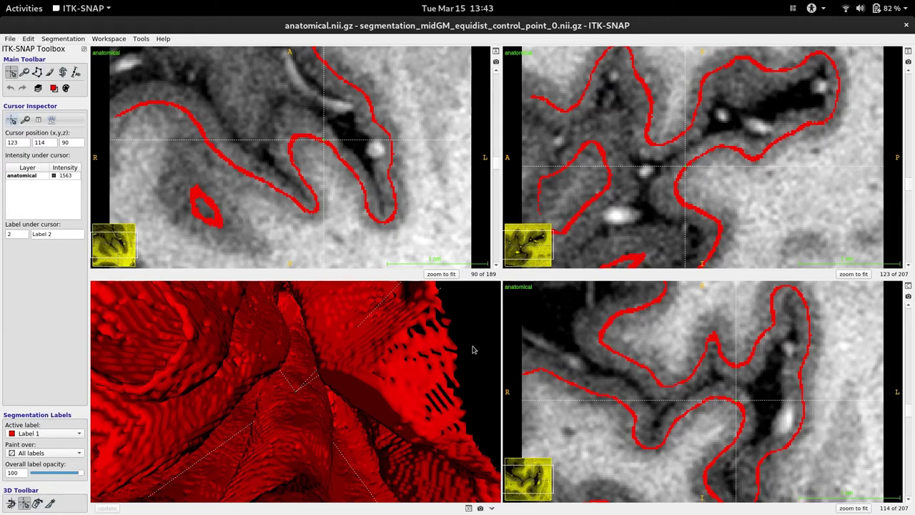
{"action": "mouse_move", "coordinate": [481, 344]}
{"action": "left_mouse_down"}
{"action": "mouse_move", "coordinate": [467, 322]}
{"action": "mouse_move", "coordinate": [478, 343]}
{"action": "left_mouse_up"}
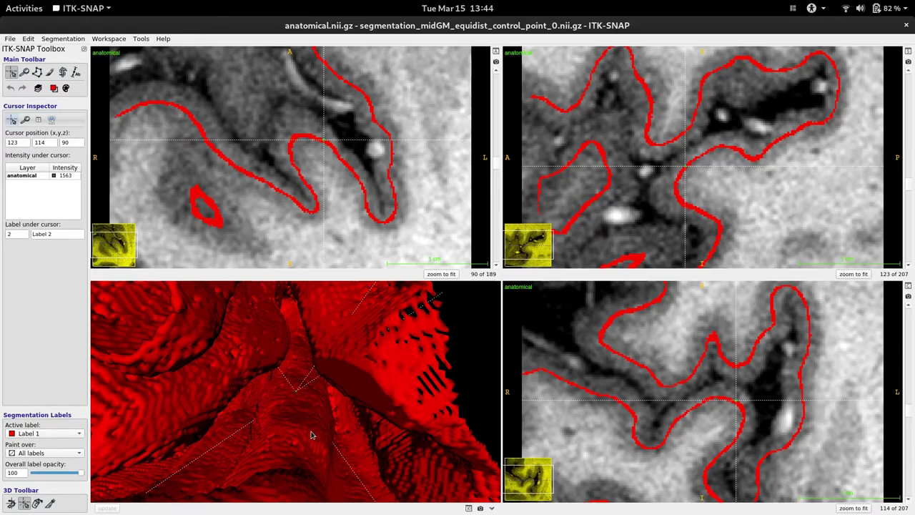
{"action": "left_click_drag", "start_coordinate": [464, 334], "coordinate": [478, 249]}
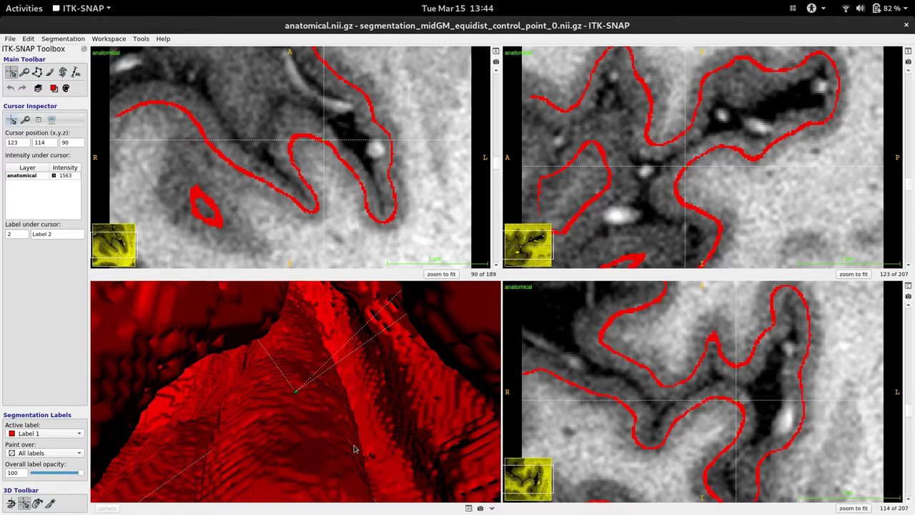
Paint a single Label 3 voxel on the mid-gray-matter line superior to the green control point, using brush size 1.
{"action": "left_click", "coordinate": [255, 376]}
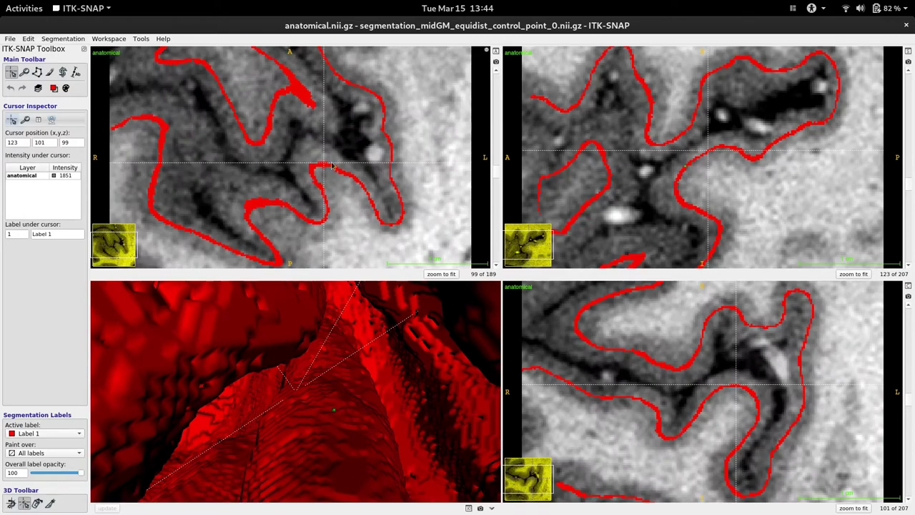
{"action": "left_click_drag", "start_coordinate": [328, 161], "coordinate": [324, 125]}
{"action": "key", "text": "b"}
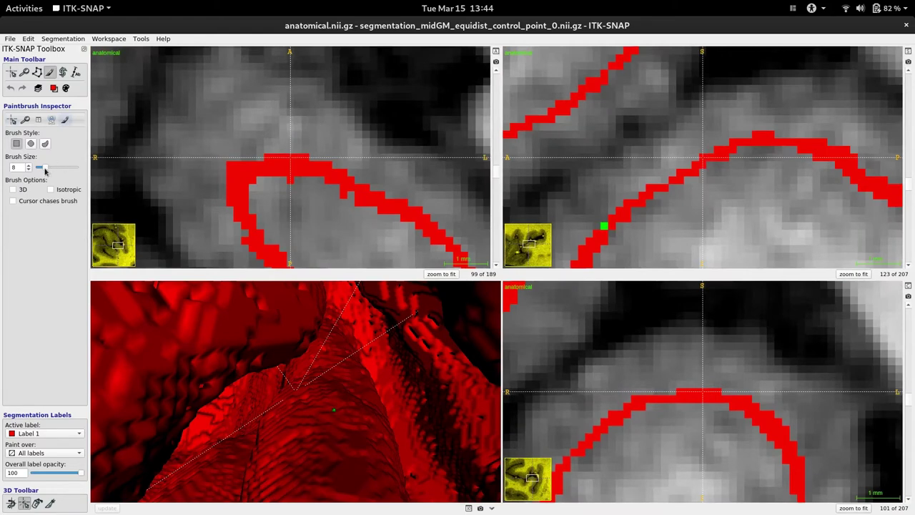
{"action": "left_click_drag", "start_coordinate": [44, 169], "coordinate": [5, 166]}
{"action": "left_click", "coordinate": [54, 90]}
{"action": "mouse_move", "coordinate": [80, 99]}
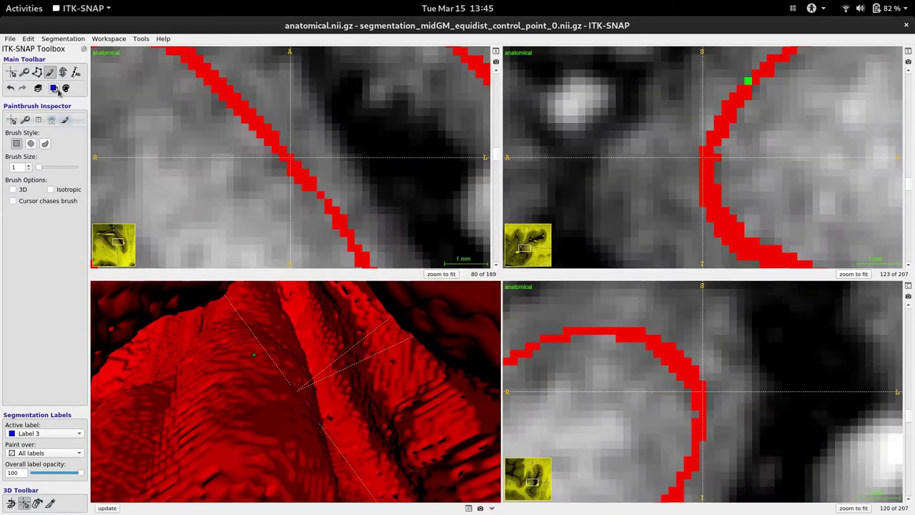
Paint a single Label 4 voxel on the surface inferior to the green control point and update the 3D rendering.
{"action": "left_click", "coordinate": [55, 88]}
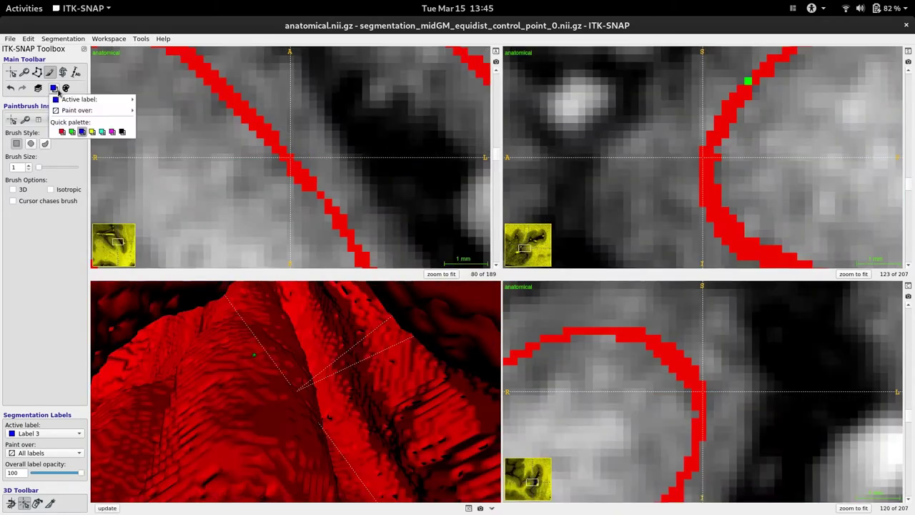
{"action": "mouse_move", "coordinate": [80, 99]}
{"action": "left_click", "coordinate": [168, 148]}
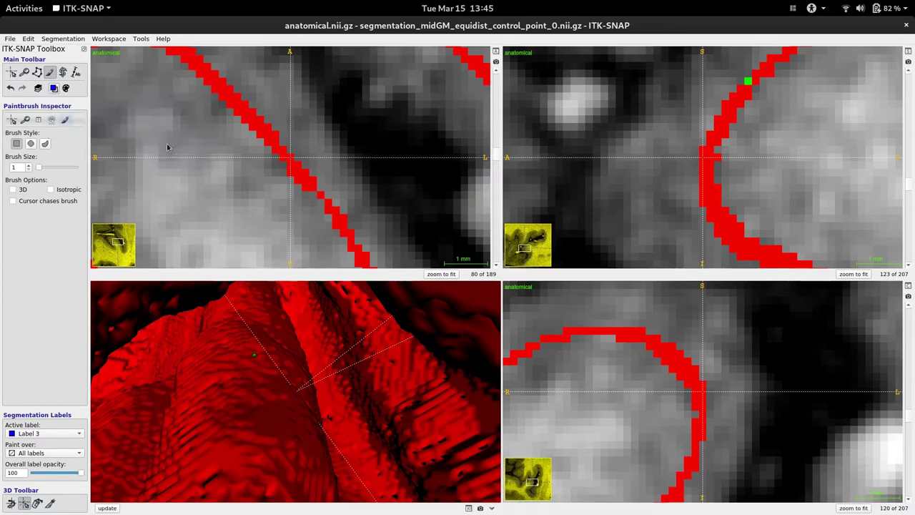
{"action": "left_click", "coordinate": [292, 158]}
{"action": "left_click", "coordinate": [111, 508]}
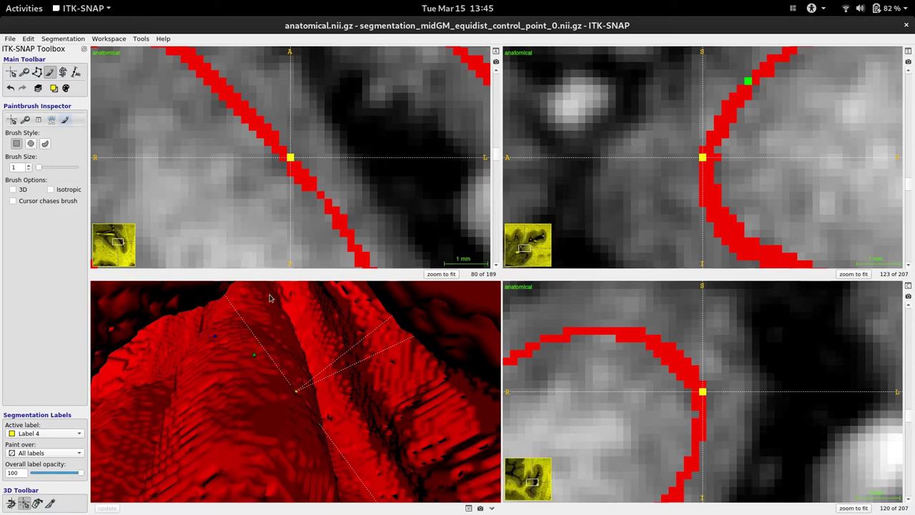
Paint a single Label 5 voxel on the surface beyond the ridge, toward the subject's left of the green control point.
{"action": "left_click", "coordinate": [293, 346]}
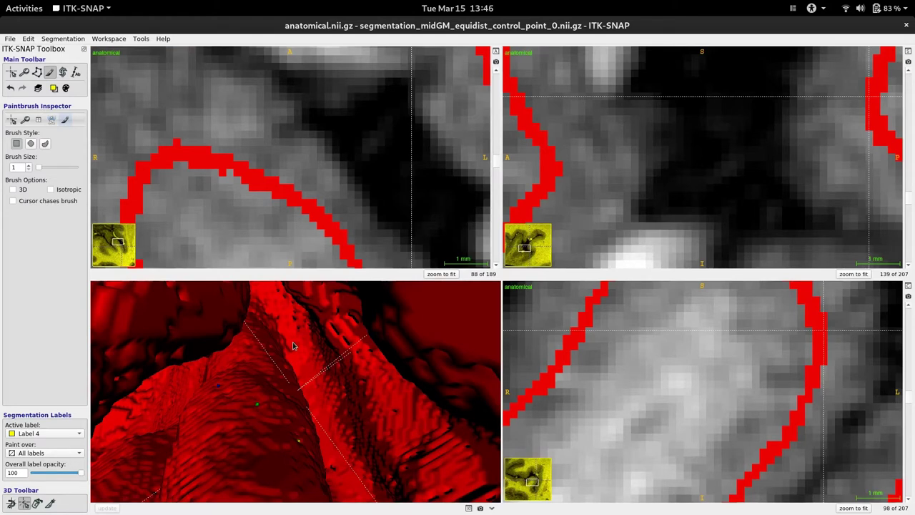
{"action": "left_click", "coordinate": [53, 88]}
{"action": "mouse_move", "coordinate": [100, 105]}
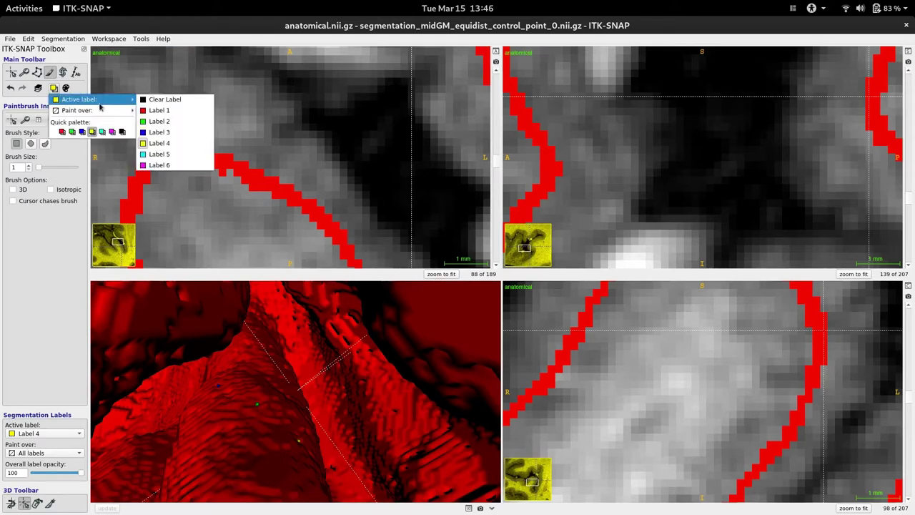
{"action": "left_click", "coordinate": [173, 155]}
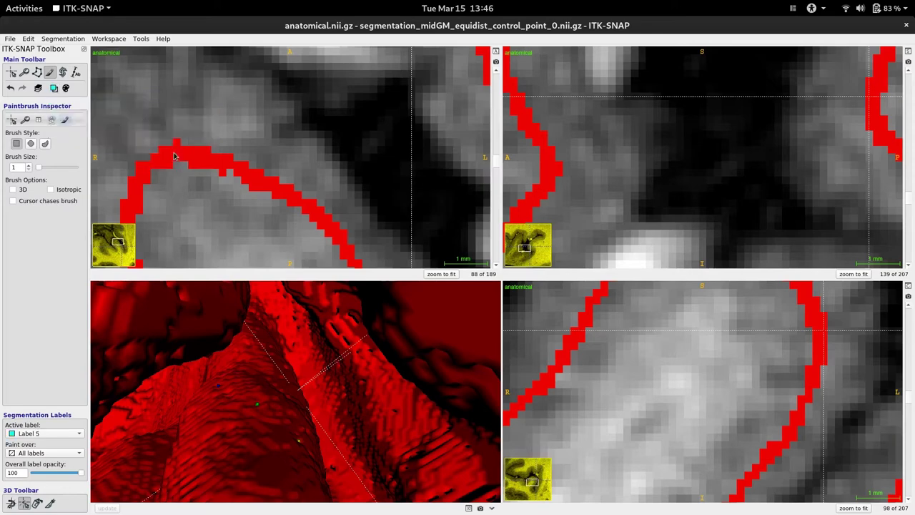
{"action": "key", "text": "c"}
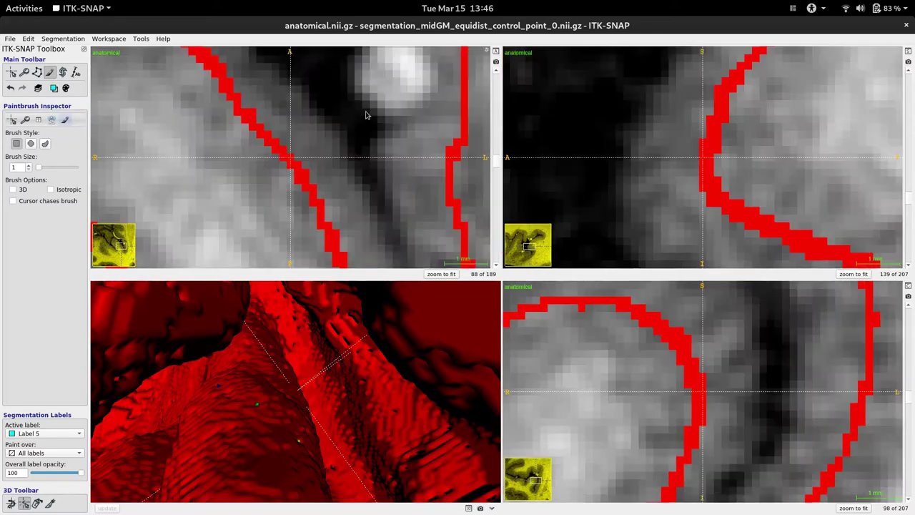
{"action": "left_click", "coordinate": [290, 158]}
Paint a single Label 6 voxel on the surface toward the subject's right of the green control point and update the 3D rendering.
{"action": "left_click", "coordinate": [208, 439]}
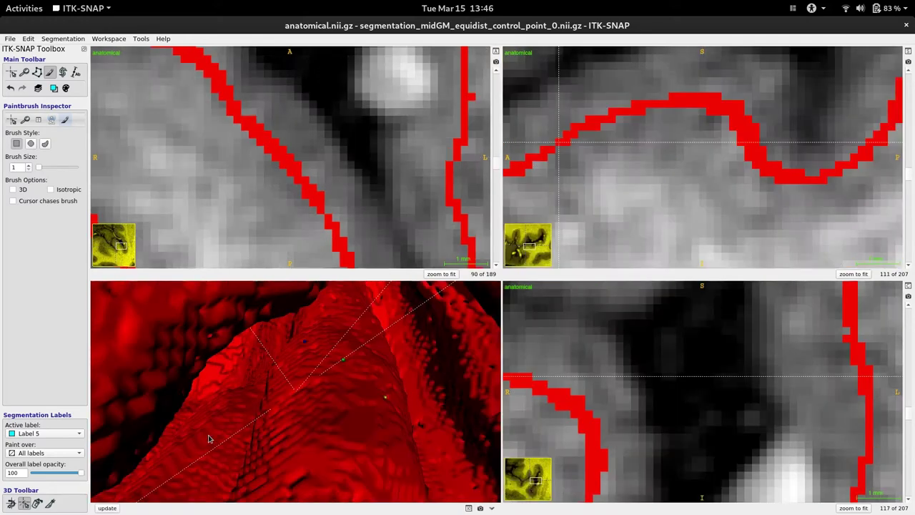
{"action": "left_click", "coordinate": [53, 87]}
{"action": "mouse_move", "coordinate": [107, 100]}
{"action": "left_click", "coordinate": [159, 166]}
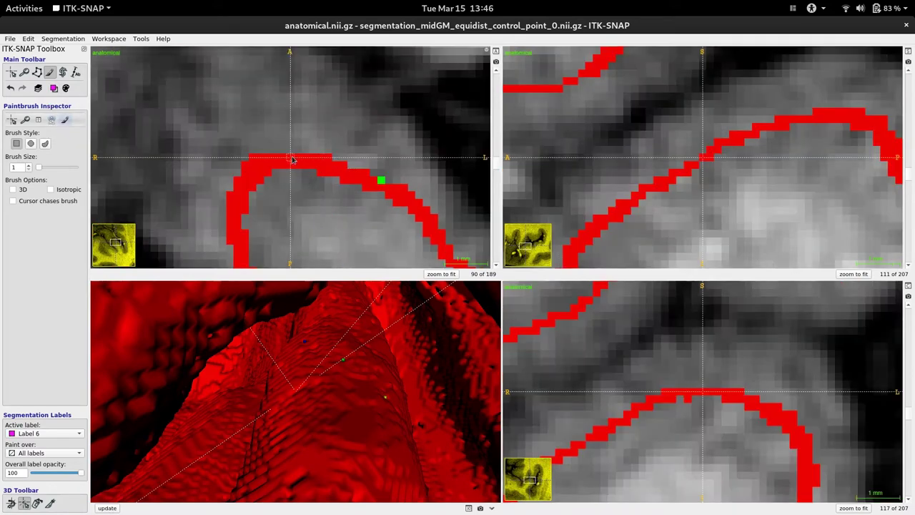
{"action": "left_click", "coordinate": [290, 157]}
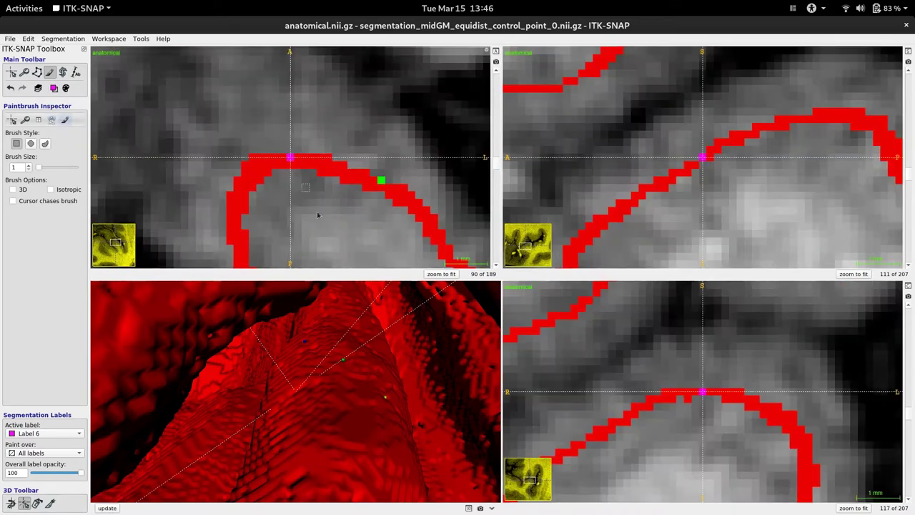
{"action": "left_click", "coordinate": [108, 507]}
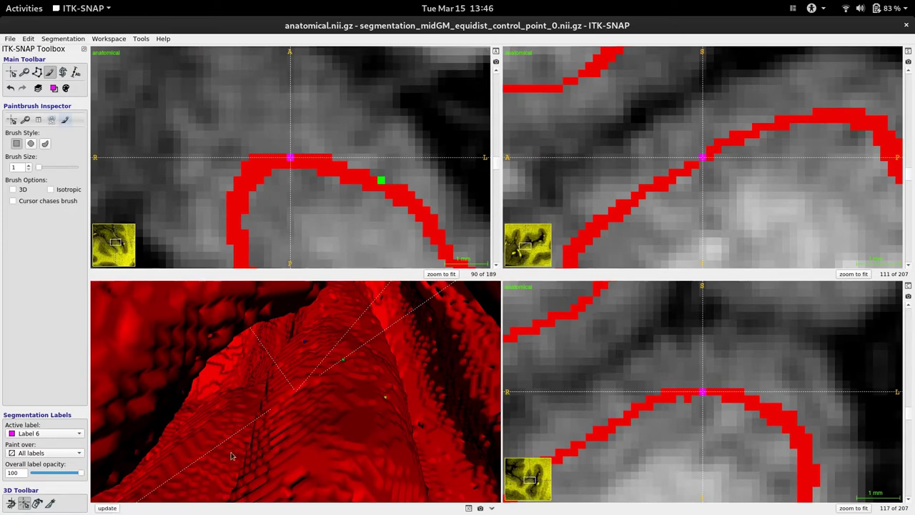
Save the painted segmentation as a new file named segmentation_midGM_equidist_control_points.nii.gz.
{"action": "left_click", "coordinate": [424, 376]}
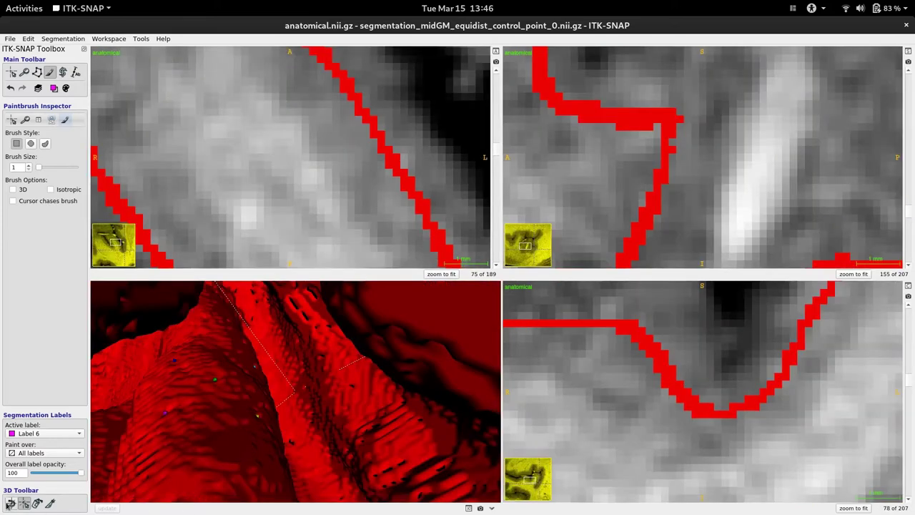
{"action": "left_click", "coordinate": [216, 383]}
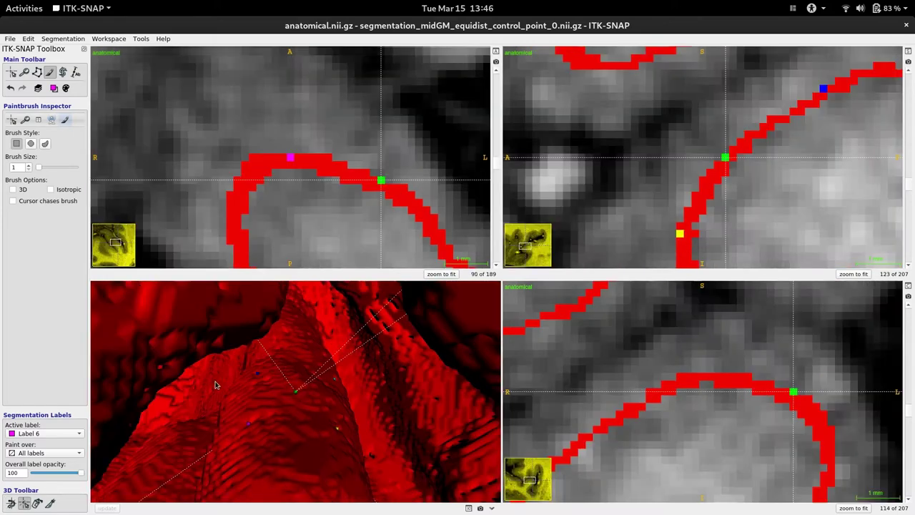
{"action": "left_click_drag", "start_coordinate": [440, 348], "coordinate": [362, 315]}
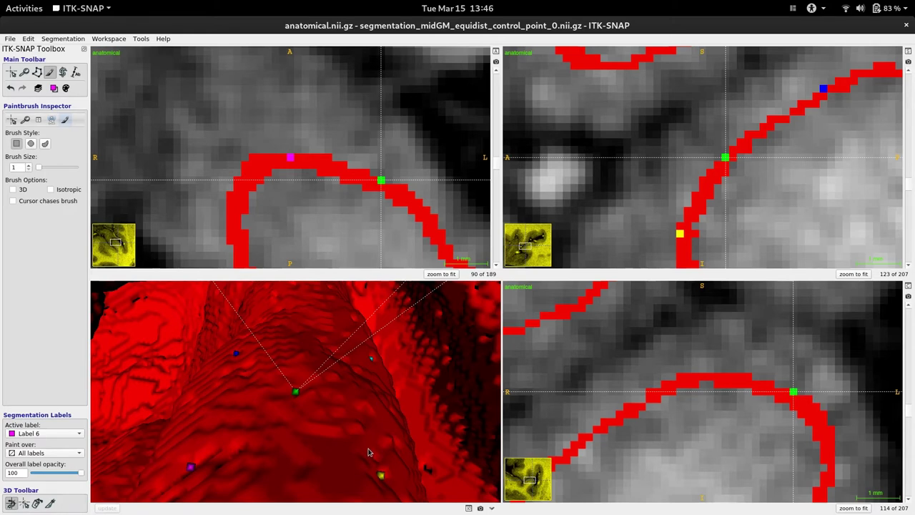
{"action": "left_click", "coordinate": [72, 39]}
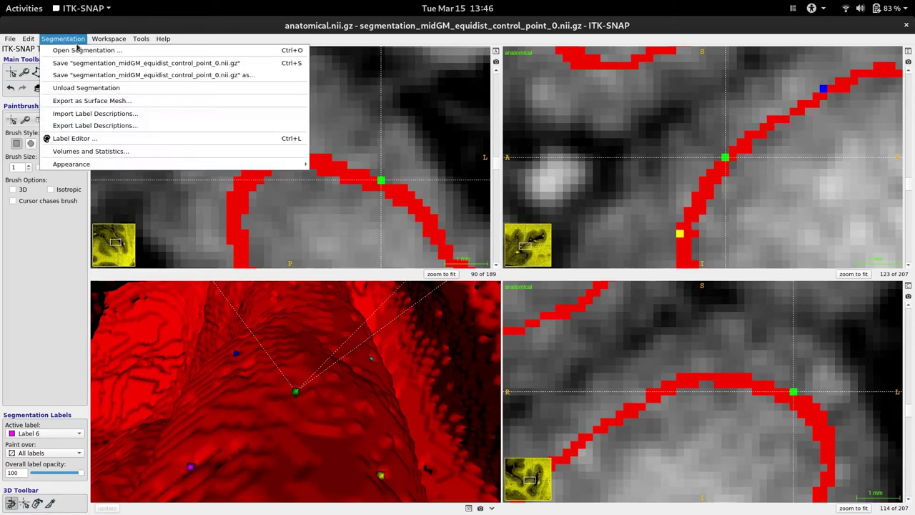
{"action": "left_click", "coordinate": [205, 76]}
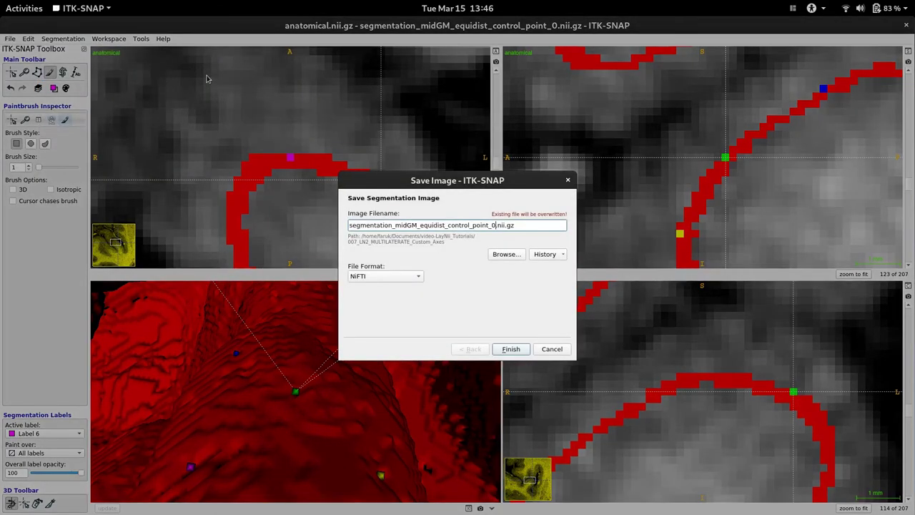
{"action": "key", "text": "BackSpace"}
{"action": "key", "text": "BackSpace"}
{"action": "type", "text": "s"}
{"action": "key", "text": "Return"}
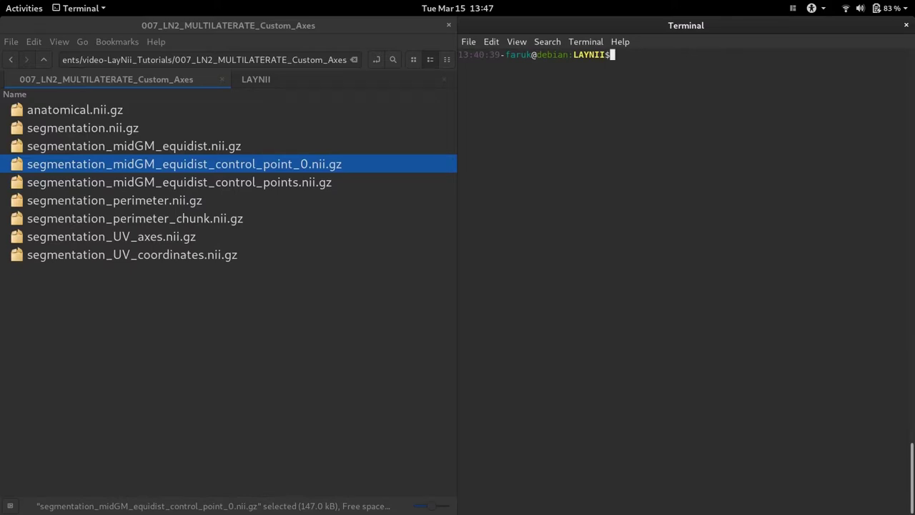
In the LAYNII terminal, enter ./LN2_MULTILATERATE with the -rim option pointing to the full path of segmentation.nii.gz.
{"action": "type", "text": "./LN2_MULTILATERATE -"}
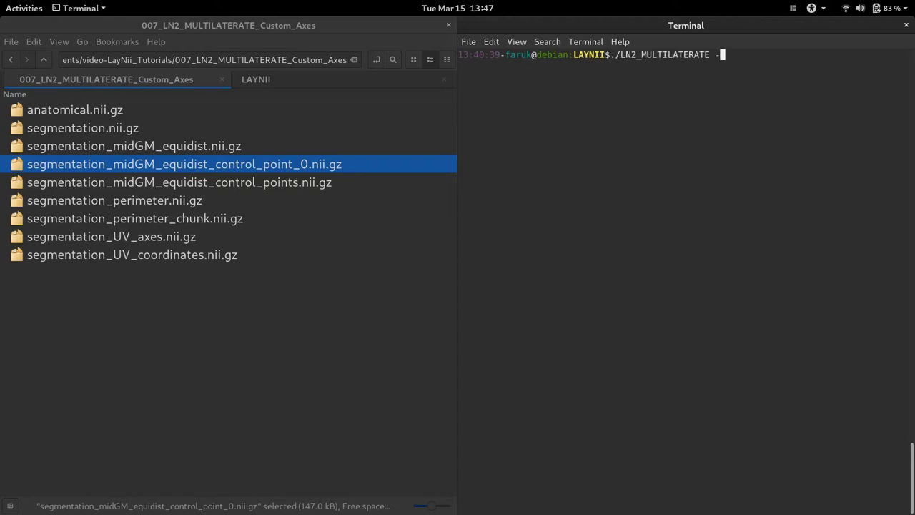
{"action": "type", "text": "rim"}
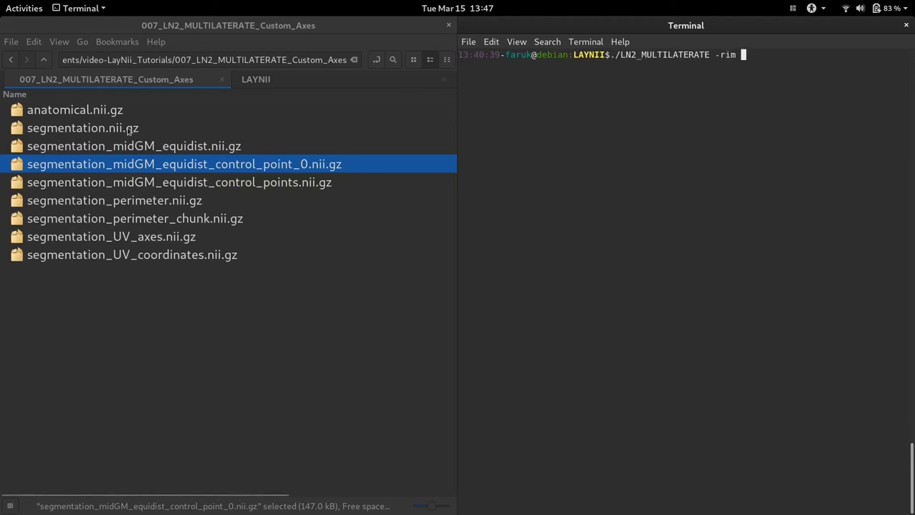
{"action": "left_click", "coordinate": [295, 116]}
{"action": "key", "text": "ctrl+c"}
{"action": "left_click", "coordinate": [705, 150]}
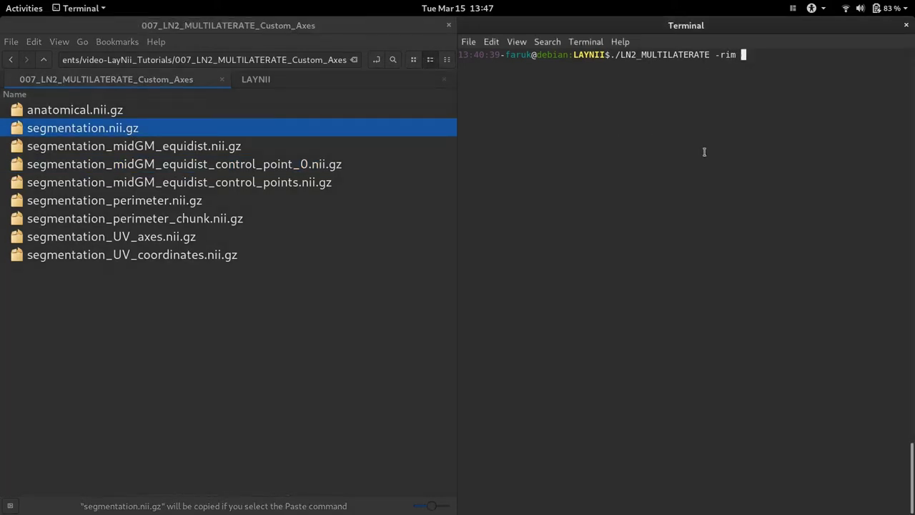
{"action": "key", "text": "ctrl+shift+v"}
Add -control_points with the path of segmentation_midGM_equidist_control_points.nii.gz and -radius 14 to the command.
{"action": "type", "text": "-control_p"}
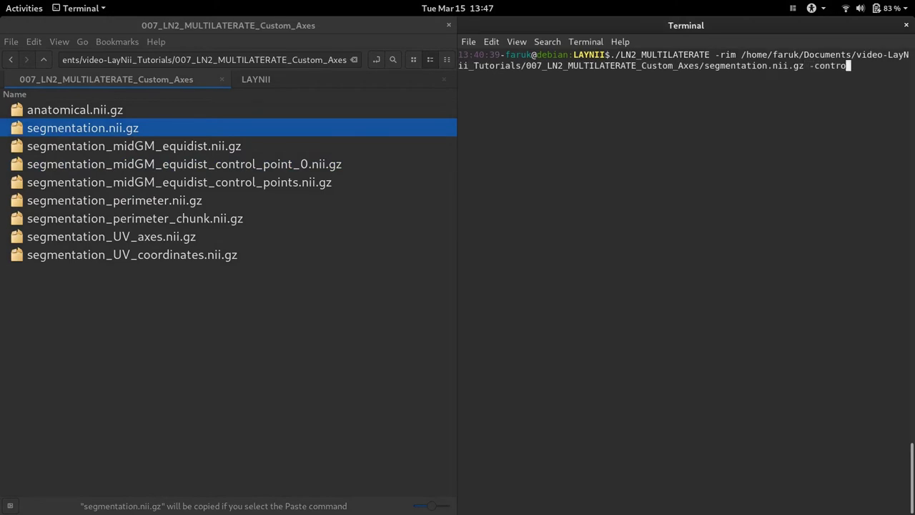
{"action": "type", "text": "oints"}
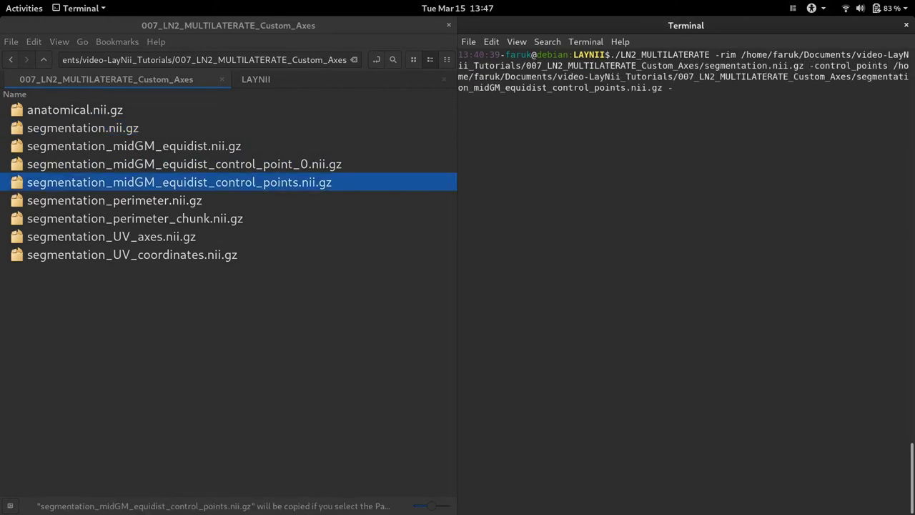
{"action": "type", "text": "radius 14"}
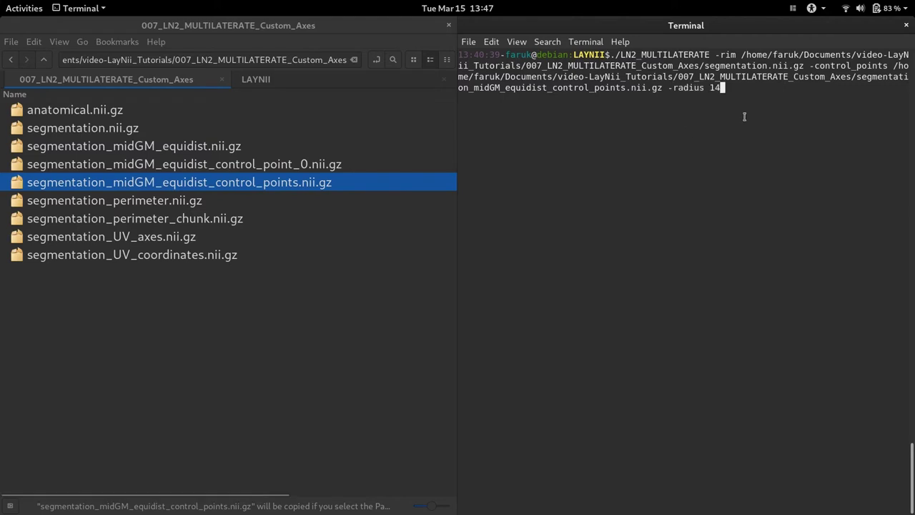
Run the entered LN2_MULTILATERATE command and inspect the resulting segmentation_UV_axes.nii.gz axes on the 3D surface in ITK-SNAP.
{"action": "key", "text": "Return"}
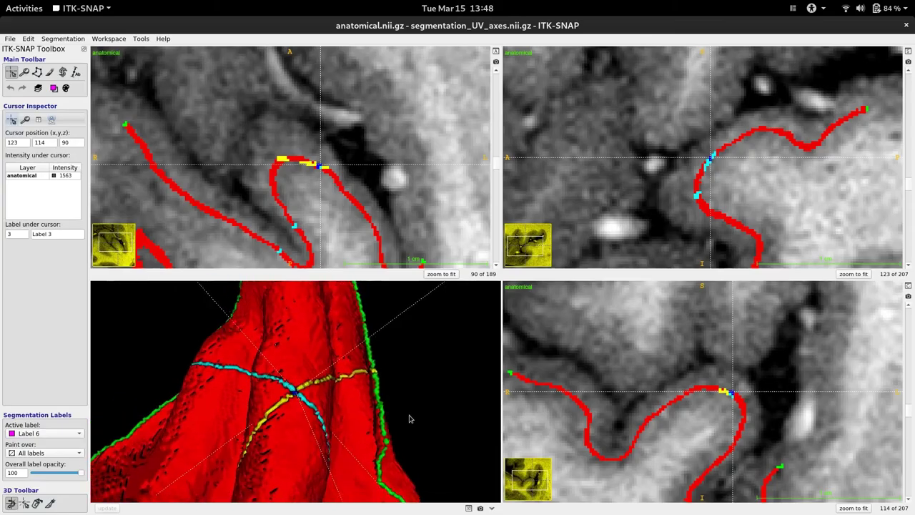
{"action": "left_click_drag", "start_coordinate": [445, 350], "coordinate": [444, 394]}
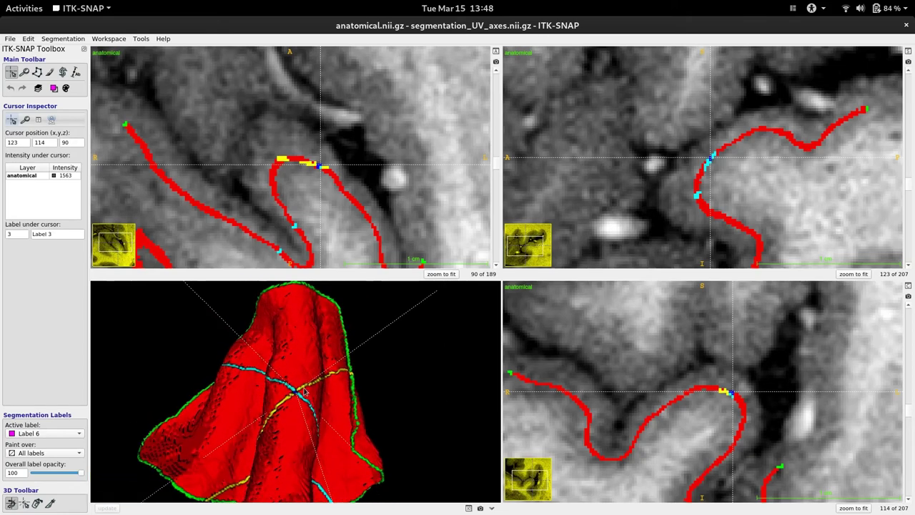
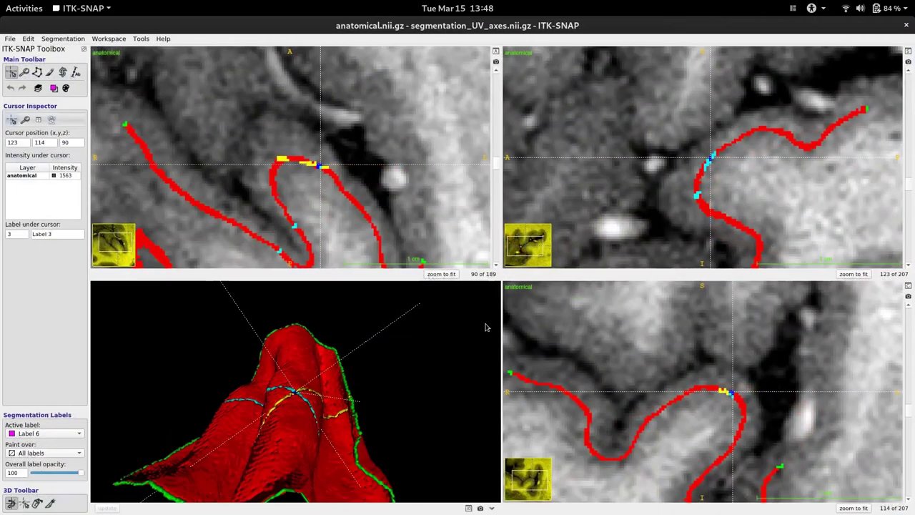
{"action": "left_click_drag", "start_coordinate": [485, 327], "coordinate": [423, 396]}
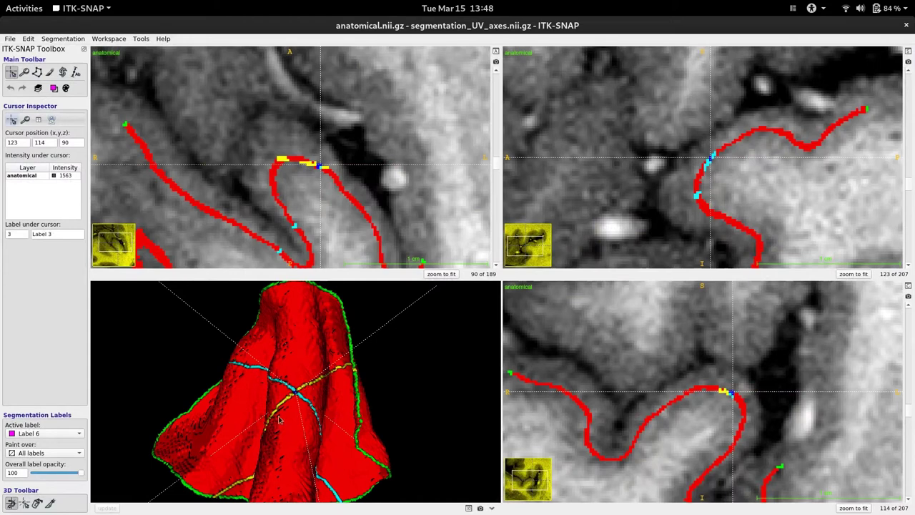
{"action": "left_click_drag", "start_coordinate": [422, 368], "coordinate": [420, 391]}
Load segmentation_midGM_equidist_control_point_0.nii.gz as the segmentation over the anatomical image and orient the 3D surface around the green control point.
{"action": "double_click", "coordinate": [487, 21]}
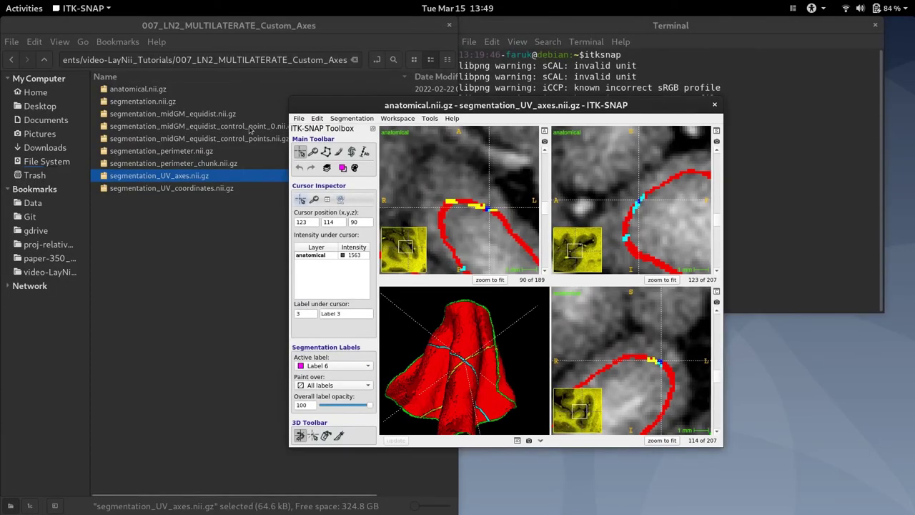
{"action": "left_click", "coordinate": [250, 127]}
{"action": "left_click_drag", "start_coordinate": [250, 128], "coordinate": [537, 248]}
{"action": "left_click", "coordinate": [600, 268]}
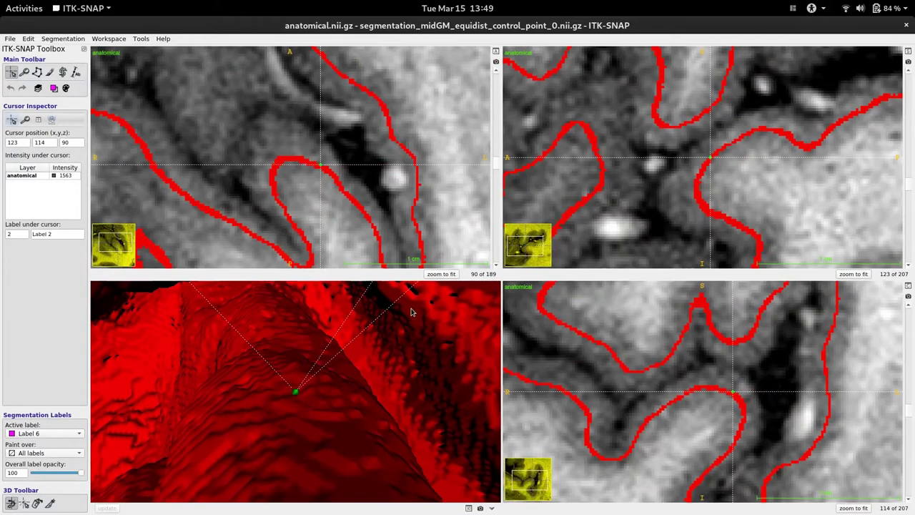
{"action": "left_click_drag", "start_coordinate": [411, 311], "coordinate": [403, 323]}
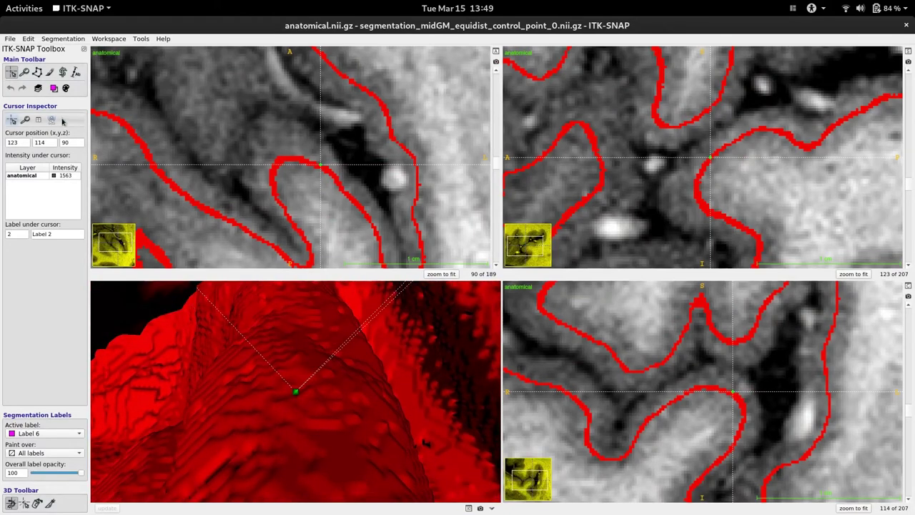
Paint a single Label 3 voxel on the mid-gray-matter surface superior to the green control point, at voxel (127, 102, 98).
{"action": "left_click", "coordinate": [53, 88]}
{"action": "mouse_move", "coordinate": [114, 104]}
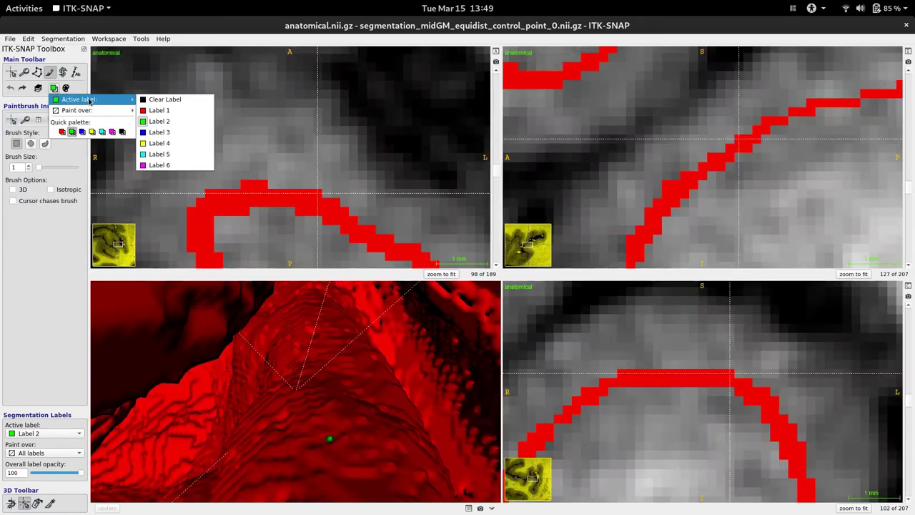
{"action": "left_click", "coordinate": [159, 132]}
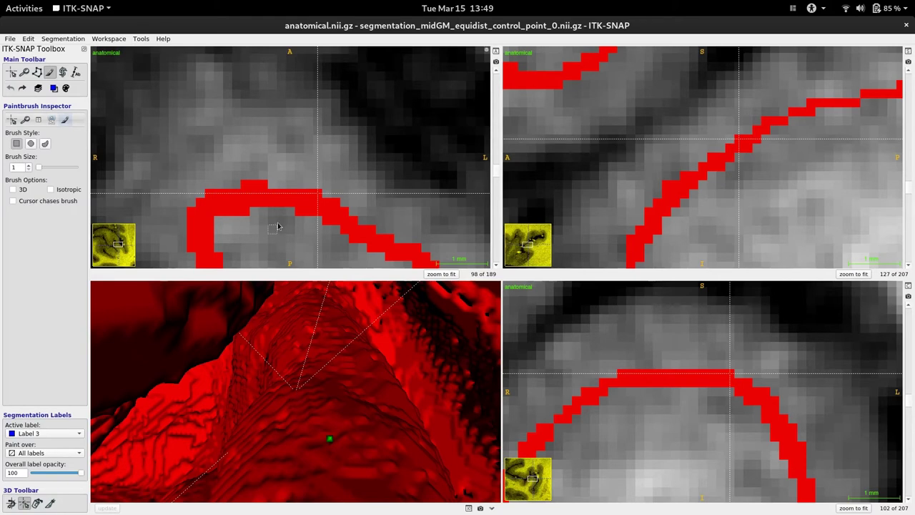
{"action": "key", "text": "c"}
{"action": "left_click", "coordinate": [292, 158]}
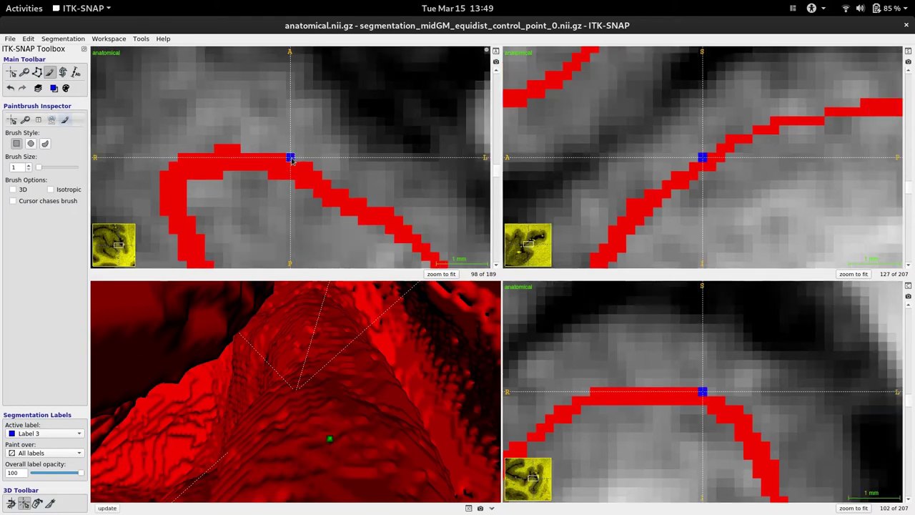
Paint a single Label 4 voxel on the surface inferior to the green control point, at voxel (121, 120, 84), and update the 3D rendering.
{"action": "left_click", "coordinate": [373, 495]}
{"action": "left_click", "coordinate": [53, 87]}
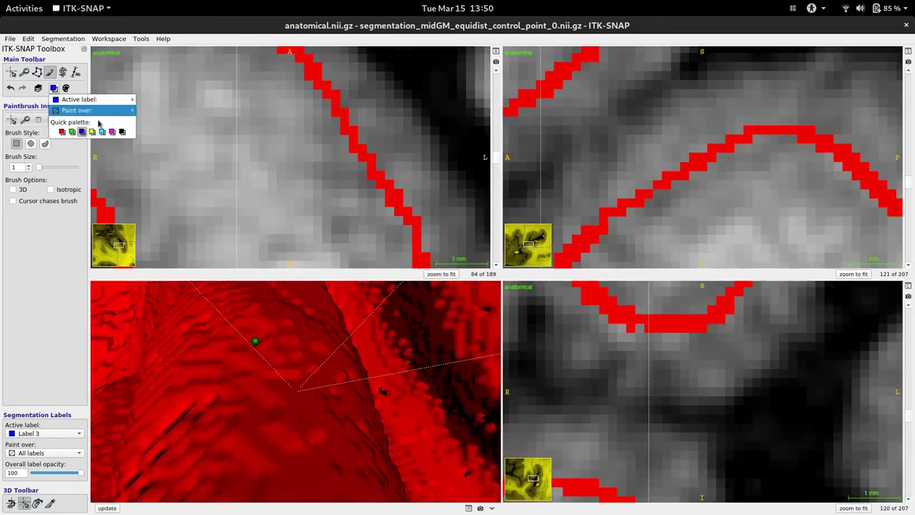
{"action": "mouse_move", "coordinate": [100, 100]}
{"action": "left_click", "coordinate": [163, 143]}
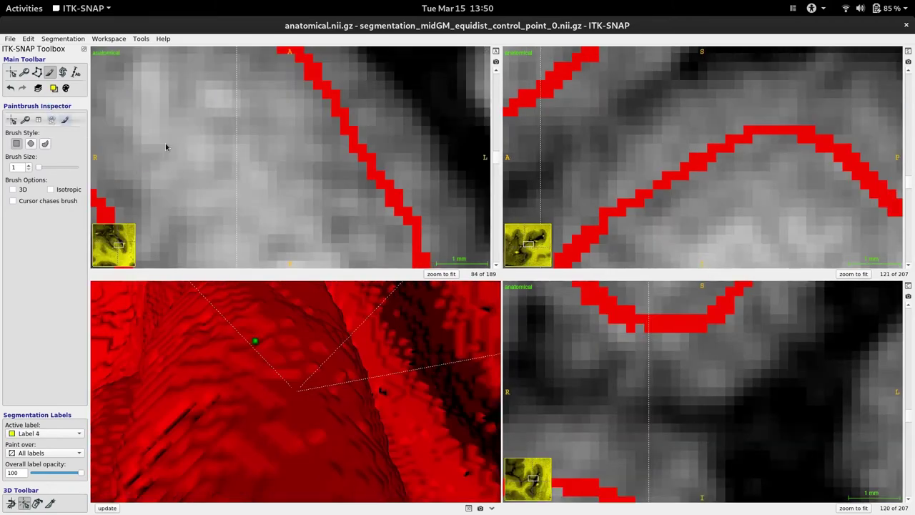
{"action": "key", "text": "c"}
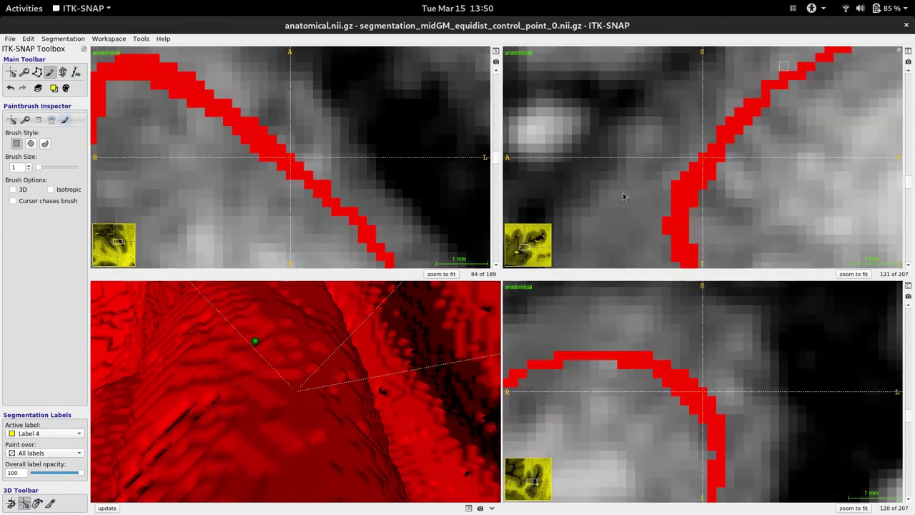
{"action": "left_click", "coordinate": [703, 158]}
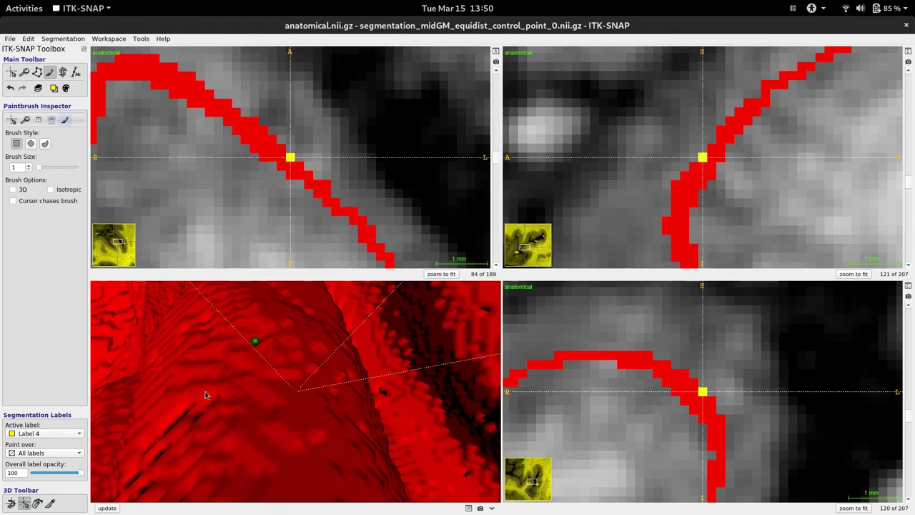
{"action": "left_click", "coordinate": [107, 507]}
Paint a single Label 5 voxel on the mid-gray-matter surface near the blue point, at voxel (130, 105, 94).
{"action": "left_click", "coordinate": [263, 294]}
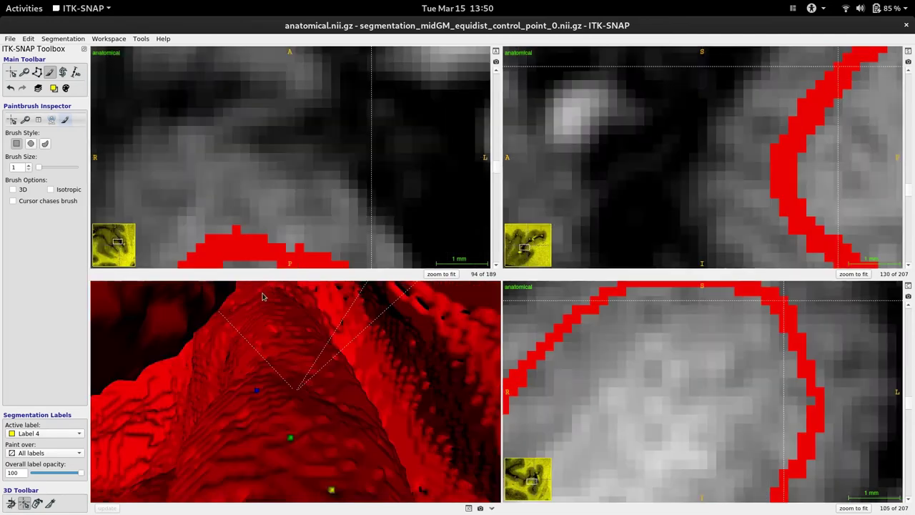
{"action": "left_click", "coordinate": [56, 89]}
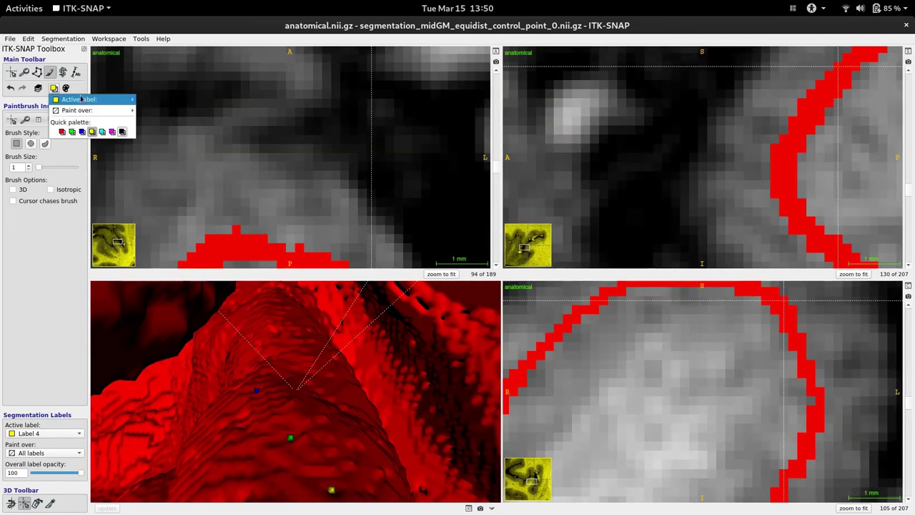
{"action": "mouse_move", "coordinate": [91, 99]}
{"action": "left_click", "coordinate": [162, 153]}
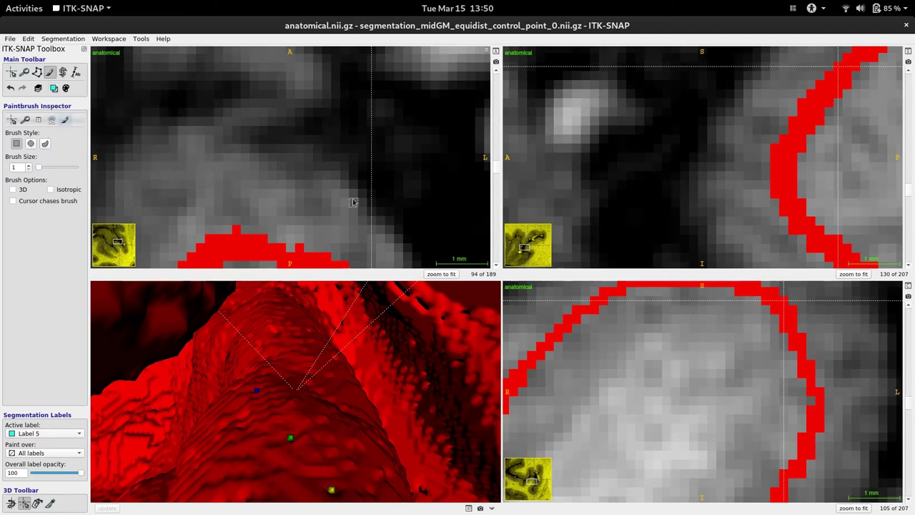
{"action": "key", "text": "c"}
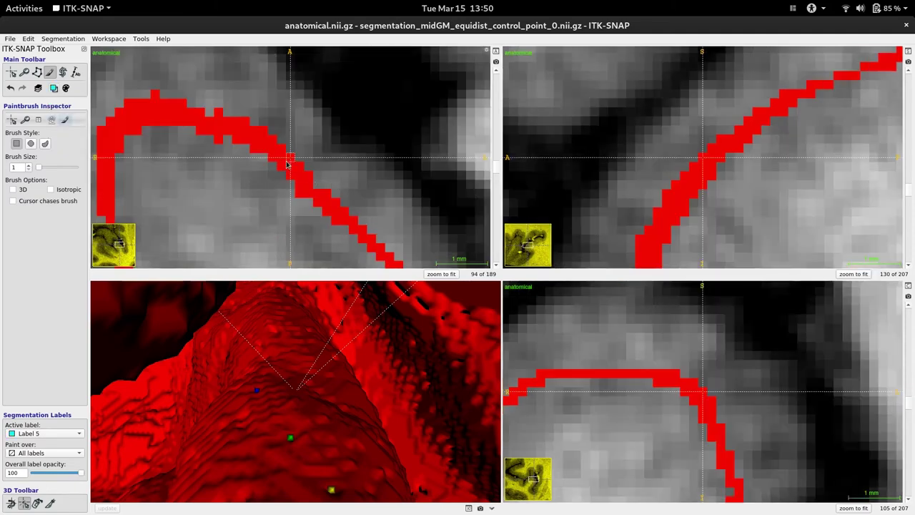
{"action": "left_click", "coordinate": [290, 156]}
Paint a single Label 6 voxel on the mid-gray-matter surface near the yellow point, at voxel (117, 119, 88).
{"action": "left_click", "coordinate": [53, 88]}
{"action": "mouse_move", "coordinate": [79, 99]}
{"action": "left_click", "coordinate": [163, 165]}
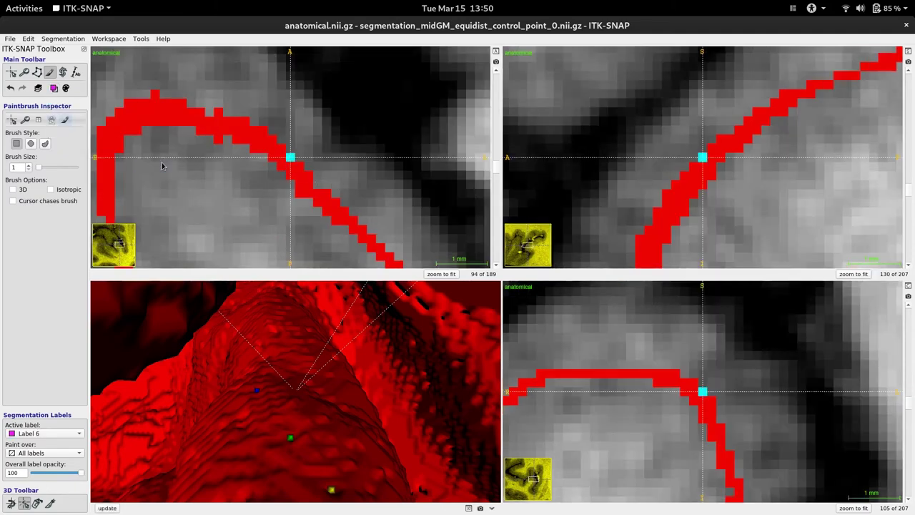
{"action": "left_click", "coordinate": [269, 490]}
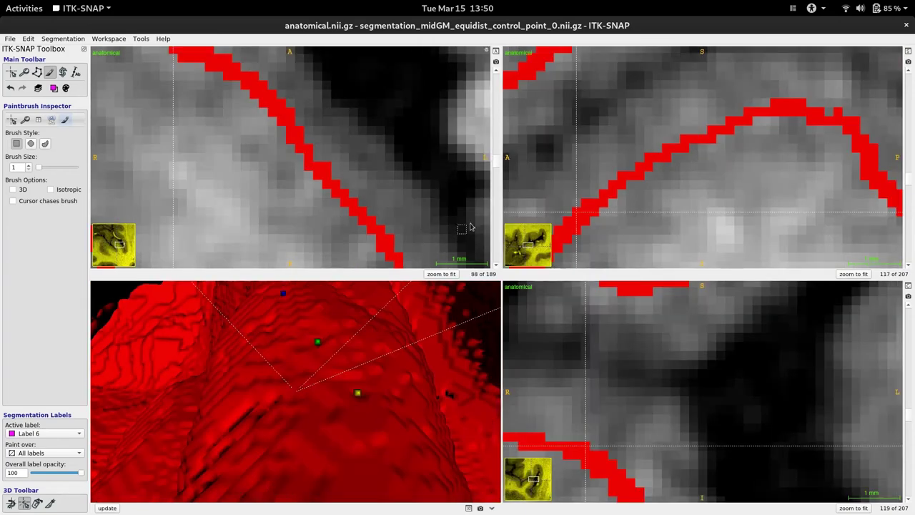
{"action": "key", "text": "c"}
{"action": "left_click", "coordinate": [291, 157]}
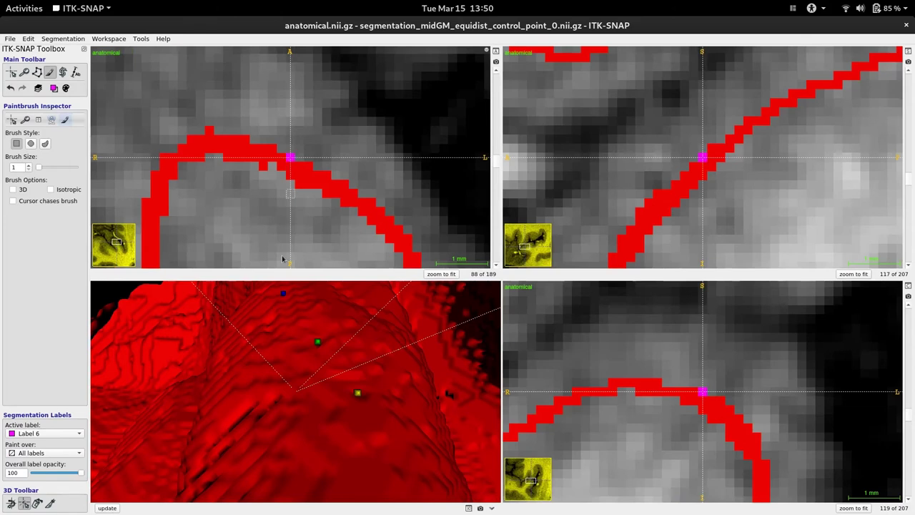
Examine the five control points in the 3D view and check their label numbers and colors in the segmentation label editor.
{"action": "left_click", "coordinate": [12, 504]}
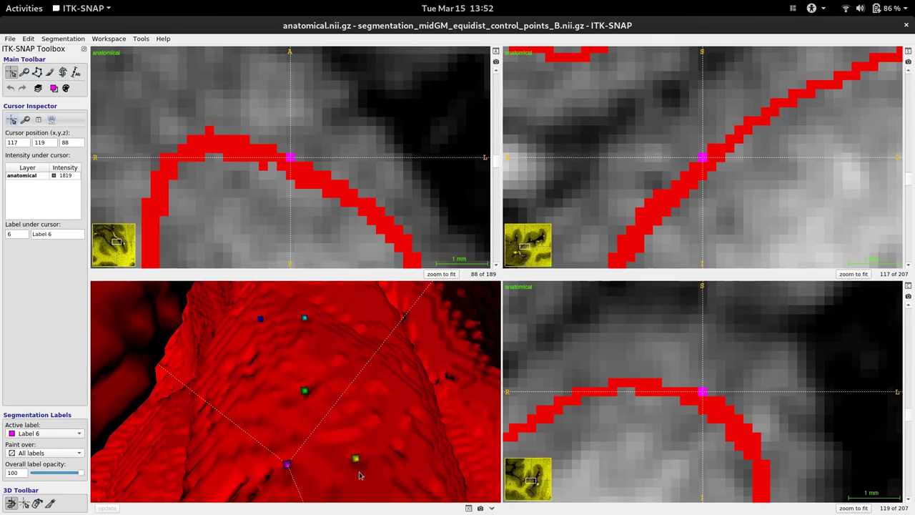
{"action": "left_click", "coordinate": [65, 88]}
{"action": "left_click", "coordinate": [369, 206]}
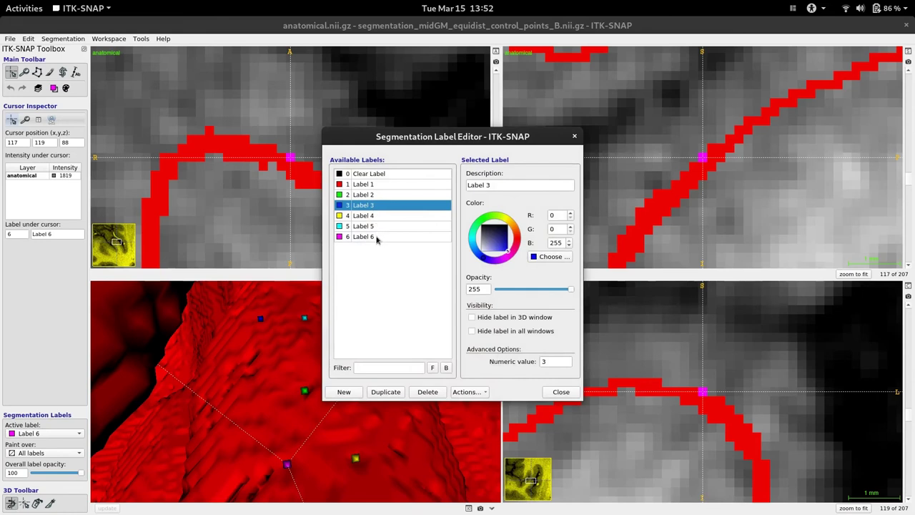
{"action": "left_click", "coordinate": [560, 391]}
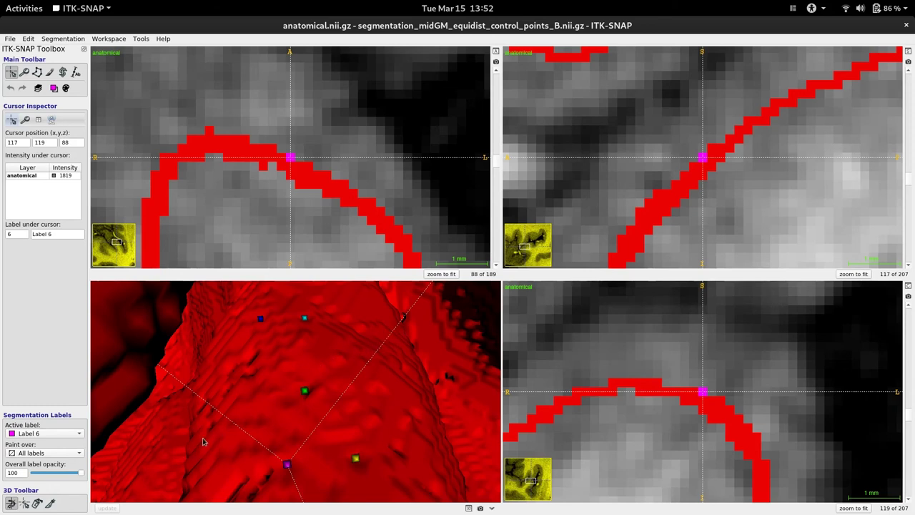
{"action": "left_click", "coordinate": [303, 318]}
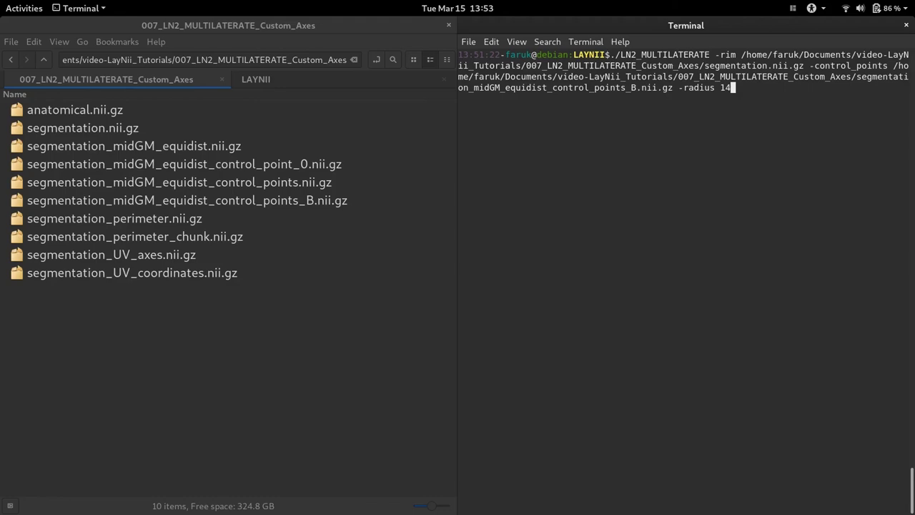
Run LN2_MULTILATERATE with segmentation_midGM_equidist_control_points_B.nii.gz and -radius 14, and render the new segmentation_UV_axes.nii.gz in 3D in ITK-SNAP.
{"action": "key", "text": "Return"}
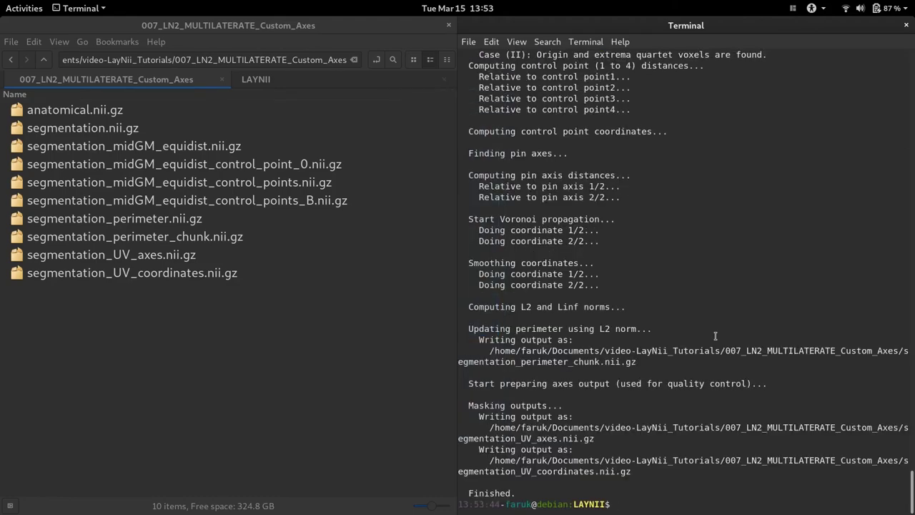
{"action": "key", "text": "ctrl+alt+Up"}
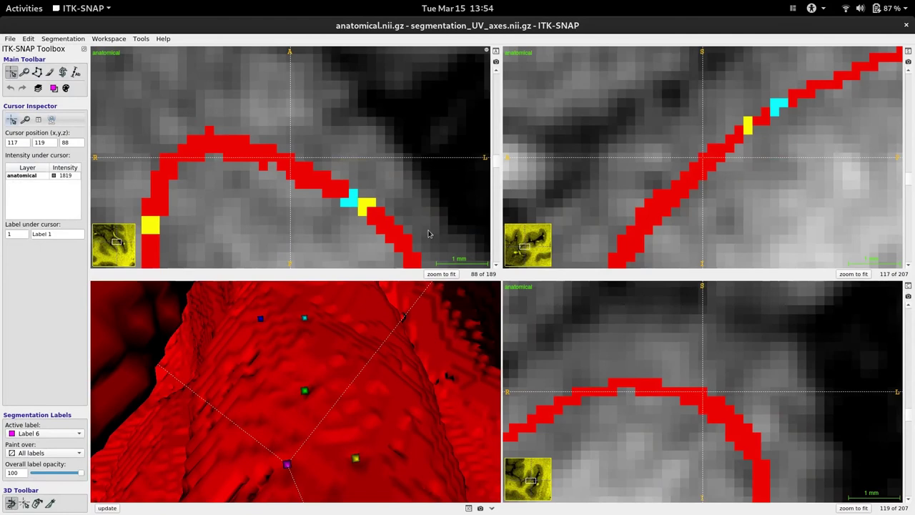
{"action": "left_click", "coordinate": [107, 508]}
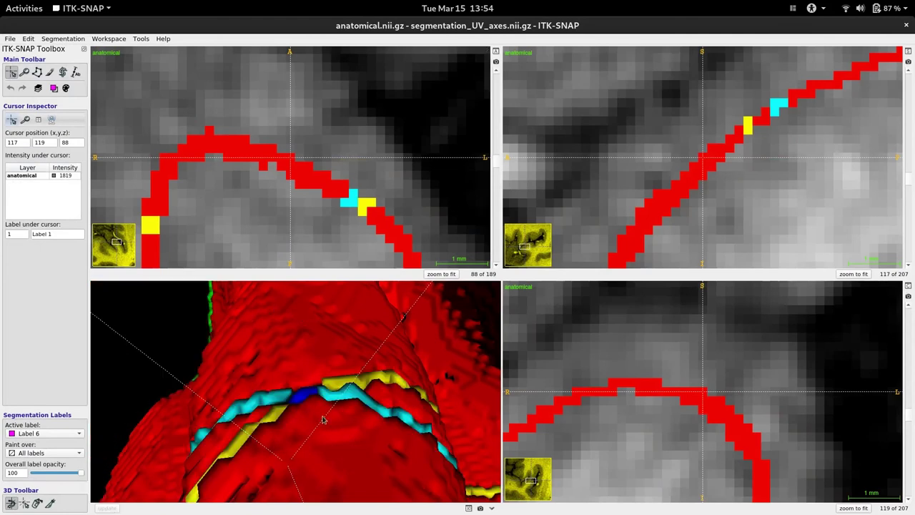
Inspect the course of the new yellow and cyan UV axes across the 3D surface from several angles.
{"action": "left_click_drag", "start_coordinate": [181, 338], "coordinate": [228, 506]}
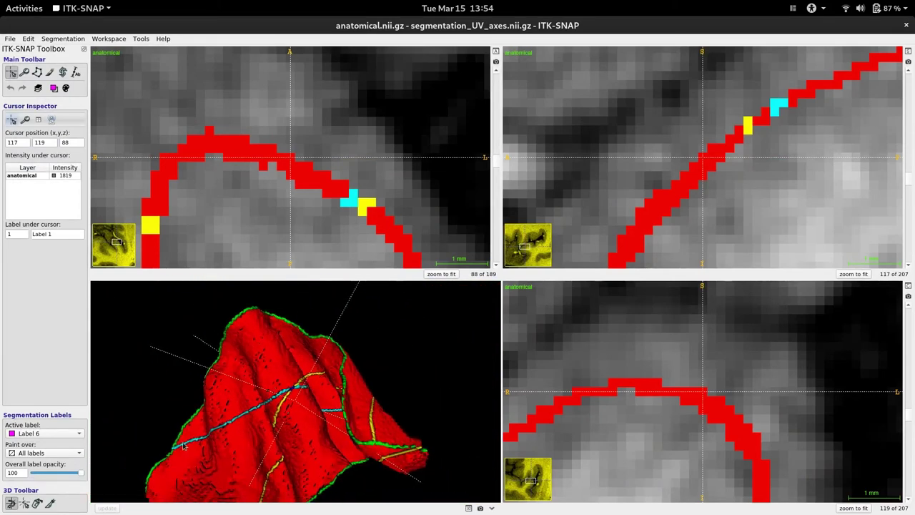
{"action": "left_click_drag", "start_coordinate": [153, 427], "coordinate": [176, 407]}
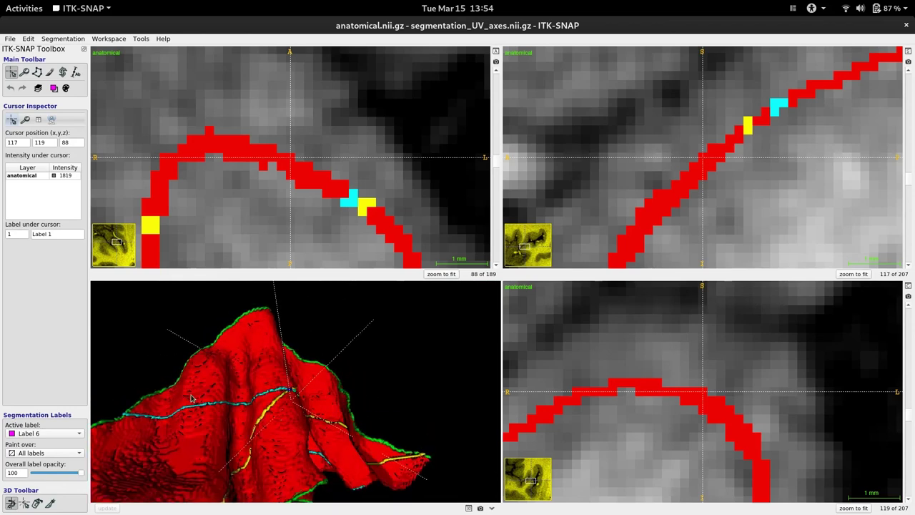
{"action": "scroll", "coordinate": [189, 450], "scroll_direction": "down", "scroll_amount": 3}
{"action": "left_click_drag", "start_coordinate": [392, 407], "coordinate": [364, 441]}
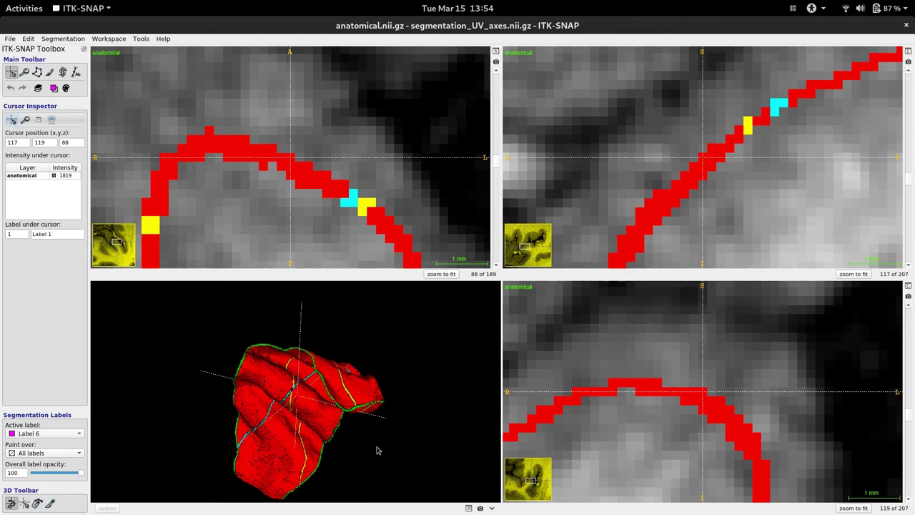
{"action": "left_click_drag", "start_coordinate": [378, 450], "coordinate": [392, 343]}
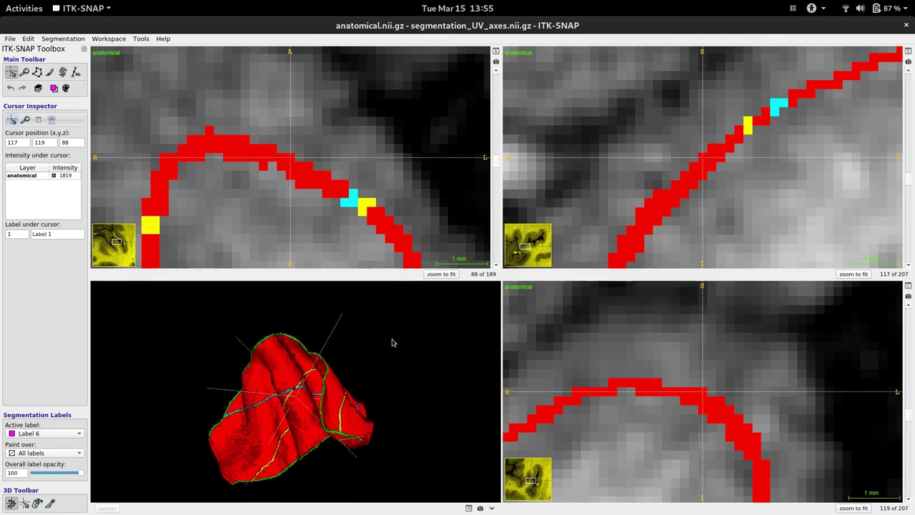